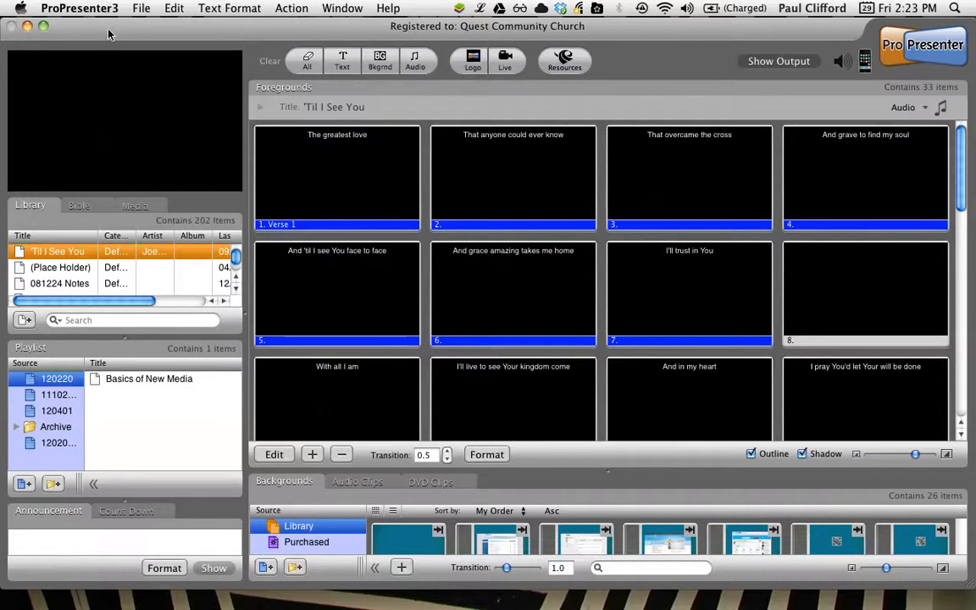
Step: Create two blank presentations in the library, opening the slide editor, and select the first one
click(141, 10)
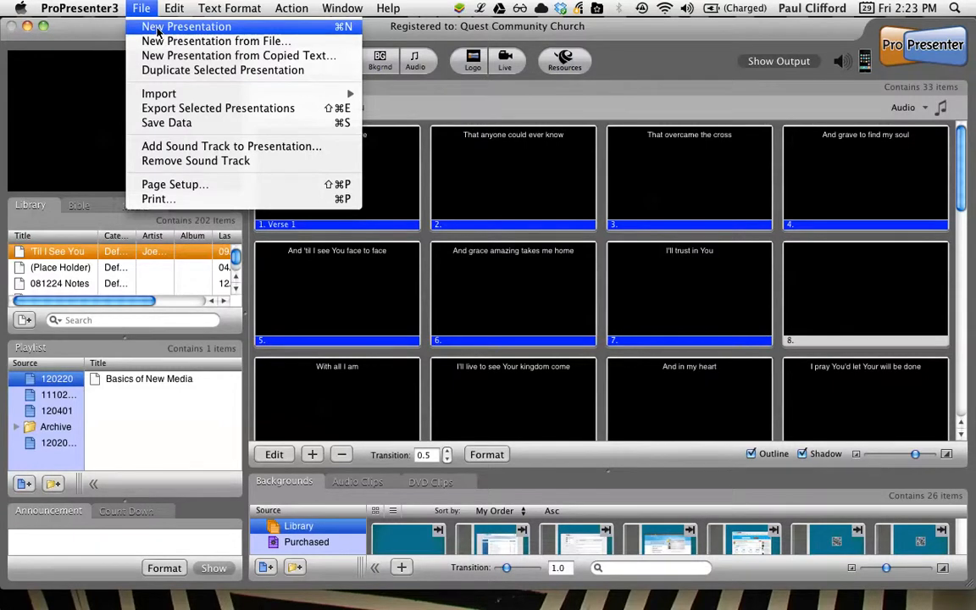
click(158, 31)
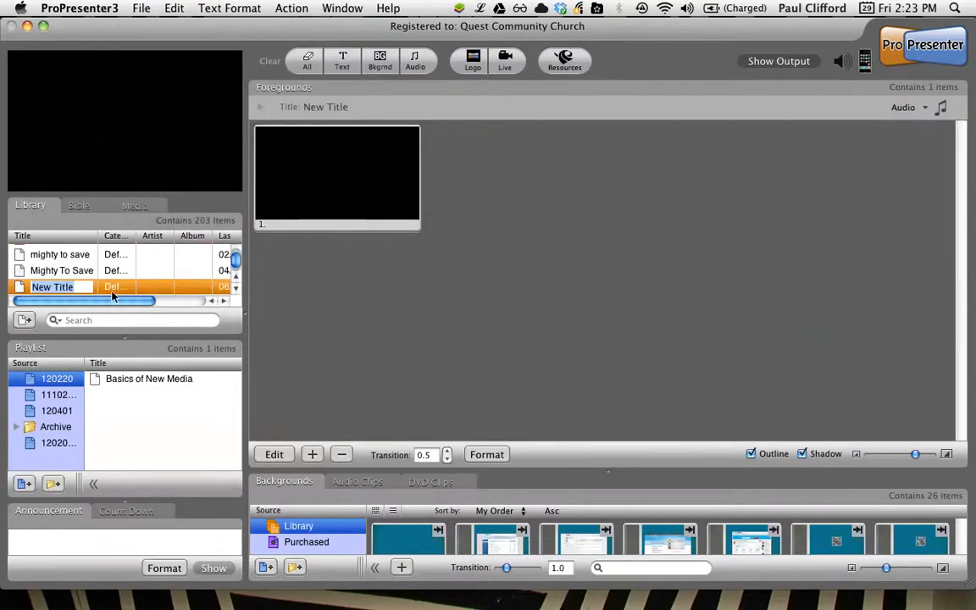
click(274, 454)
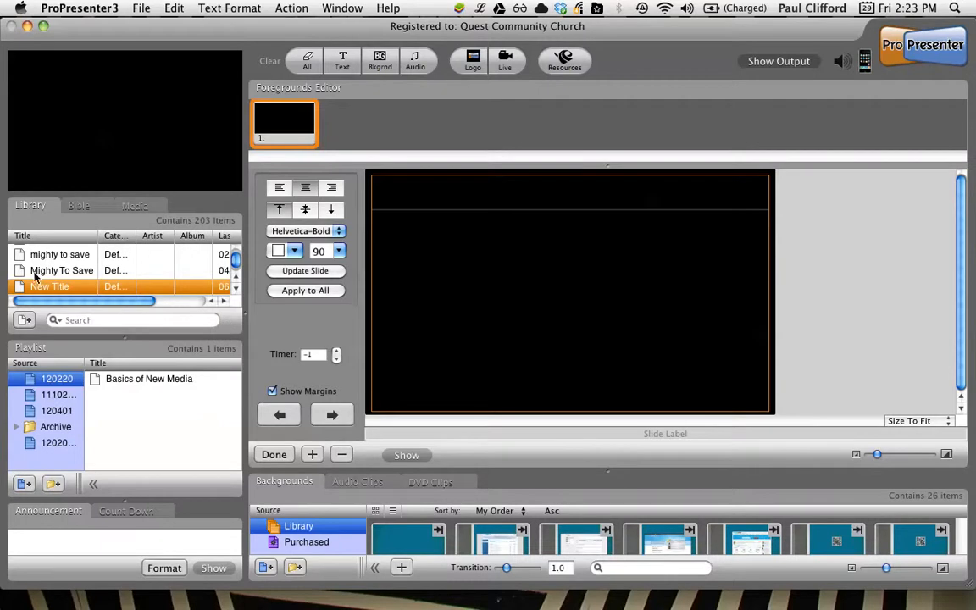
key(super+n)
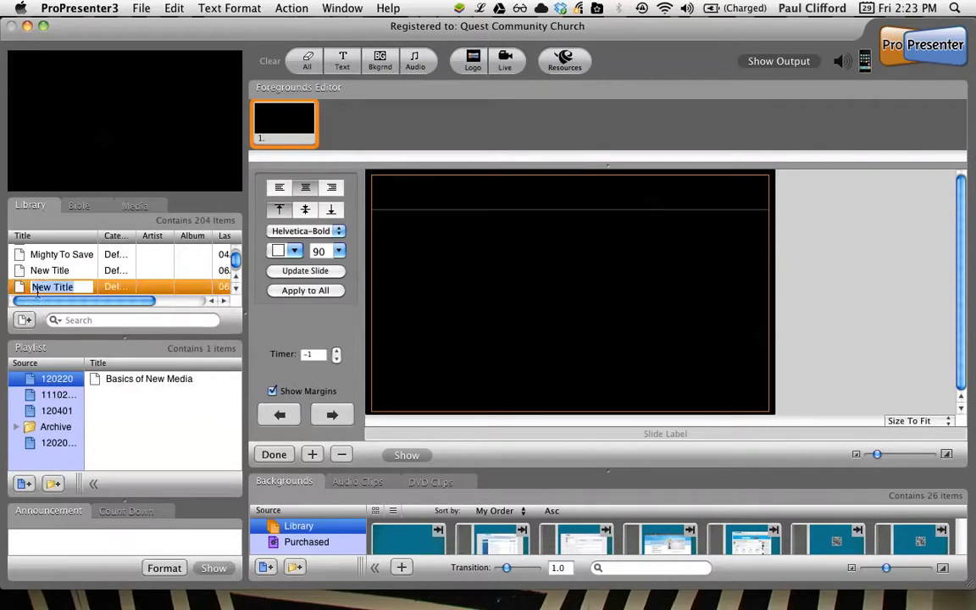
click(20, 273)
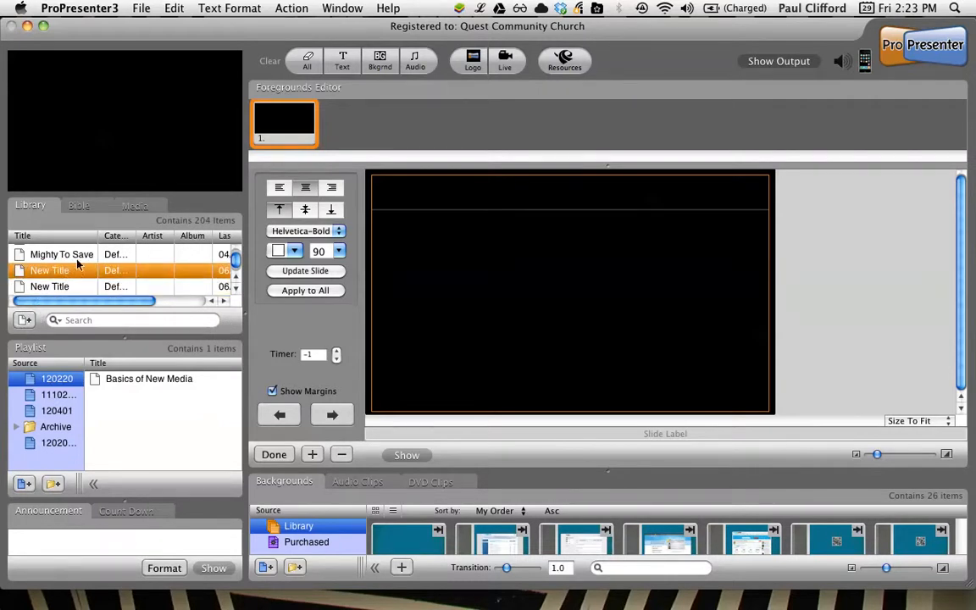
Step: Start creating a presentation from a file and expand the Church Video Summer School folder on the Desktop
click(143, 8)
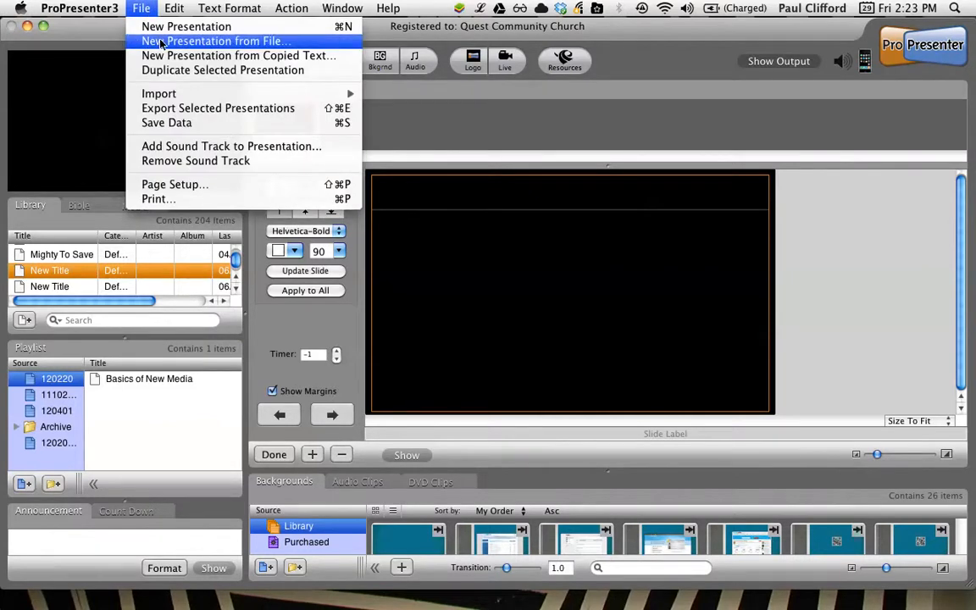
click(161, 41)
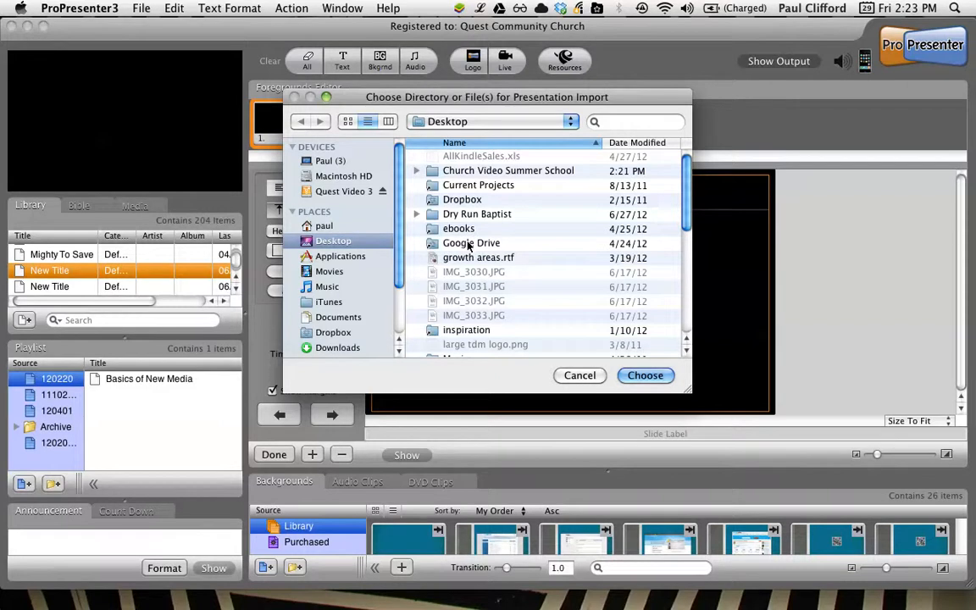
scroll(467, 245, down, 3)
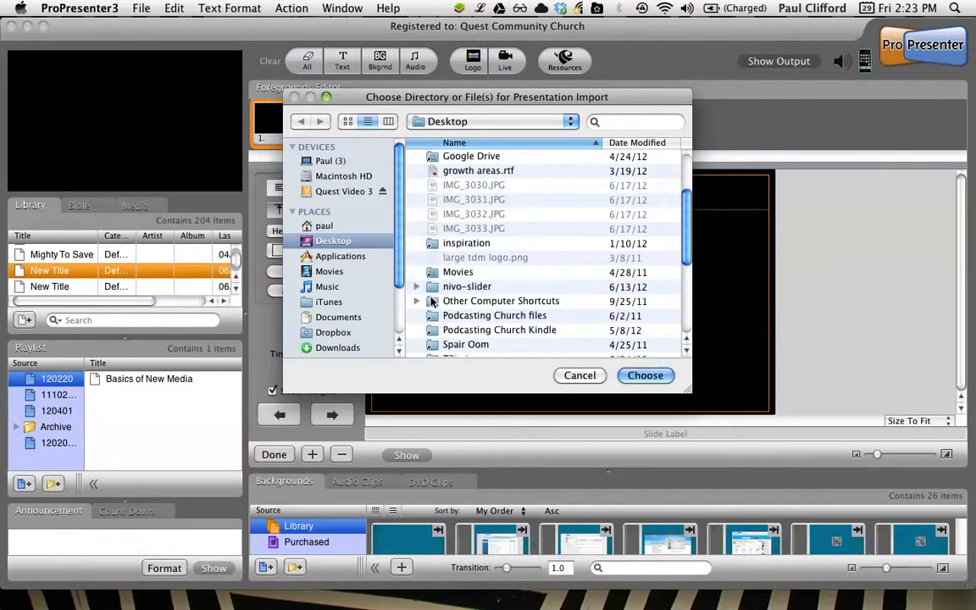
scroll(431, 302, down, 2)
scroll(431, 301, down, 3)
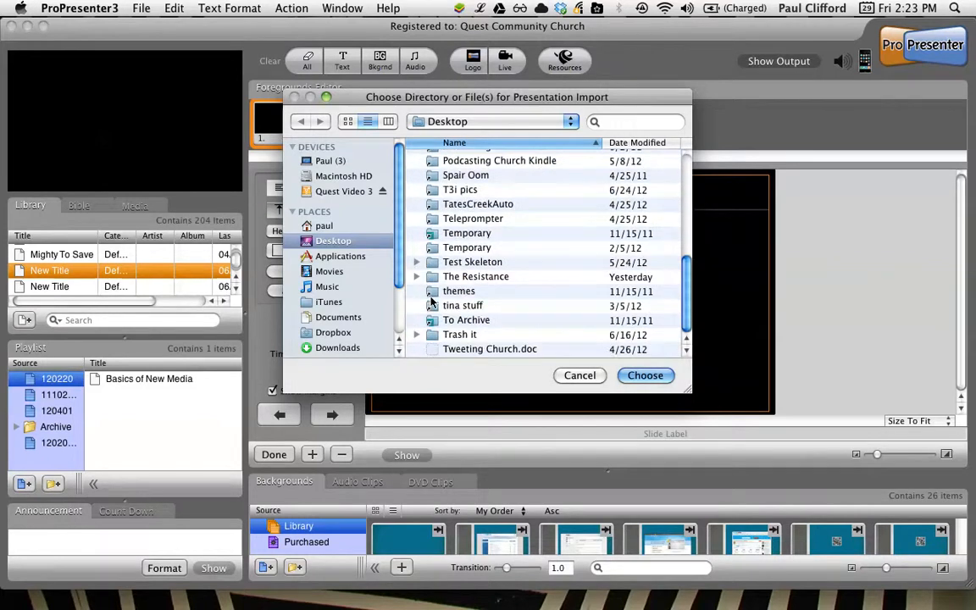
scroll(431, 301, up, 4)
scroll(431, 302, up, 2)
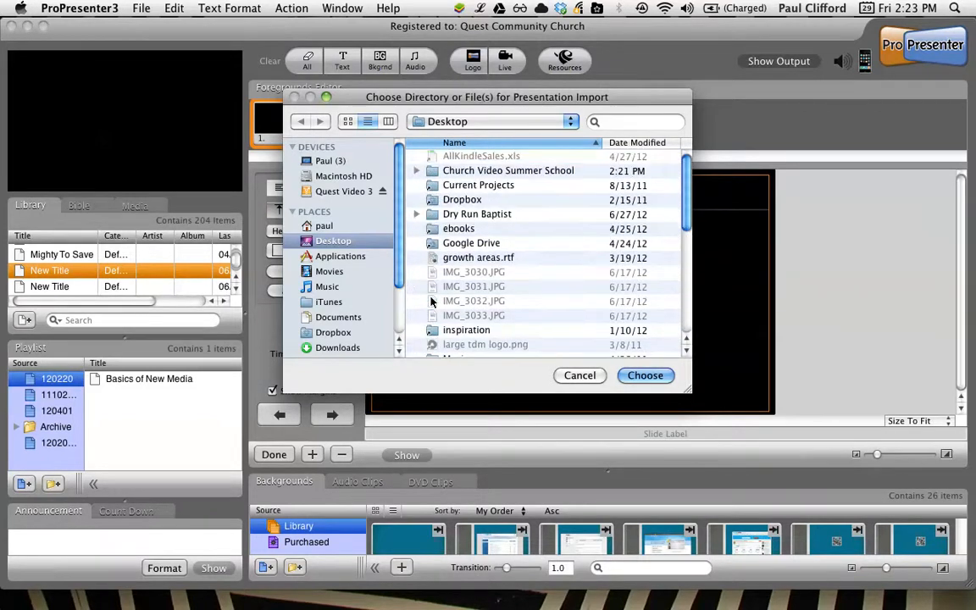
click(417, 172)
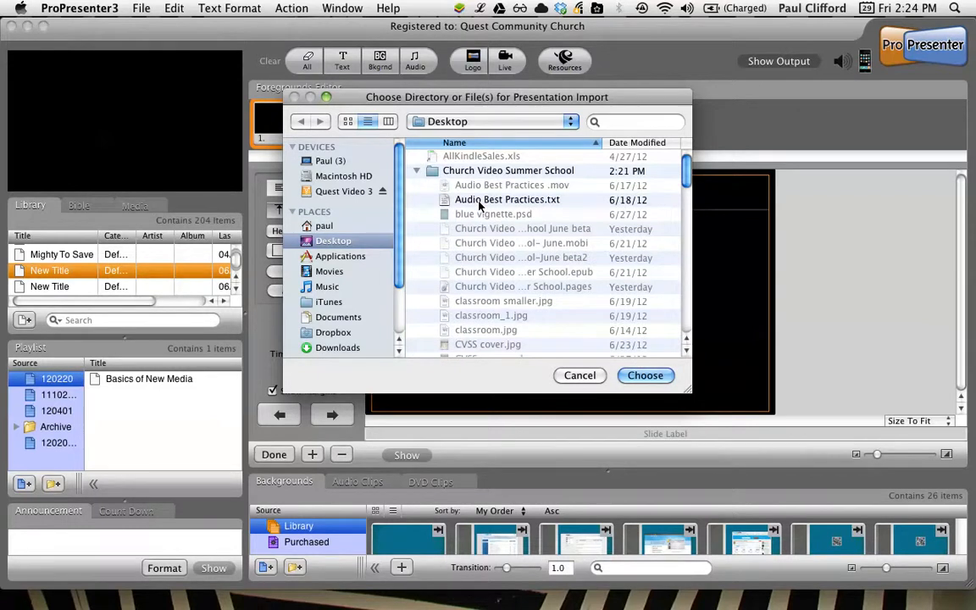
Step: Choose Presentation Software notes.txt in the Church Video Summer School folder as the file to import
scroll(479, 204, down, 5)
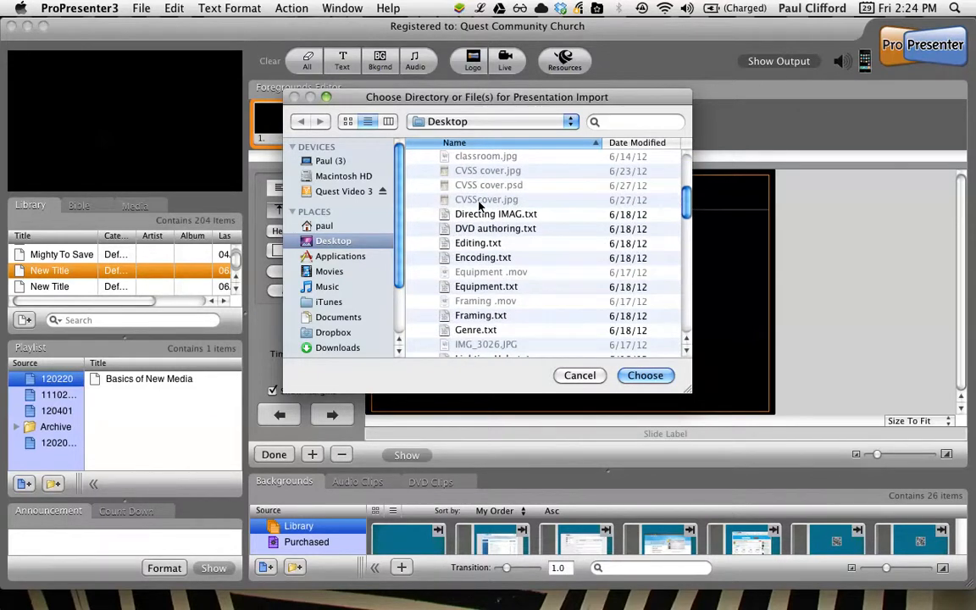
scroll(480, 205, down, 2)
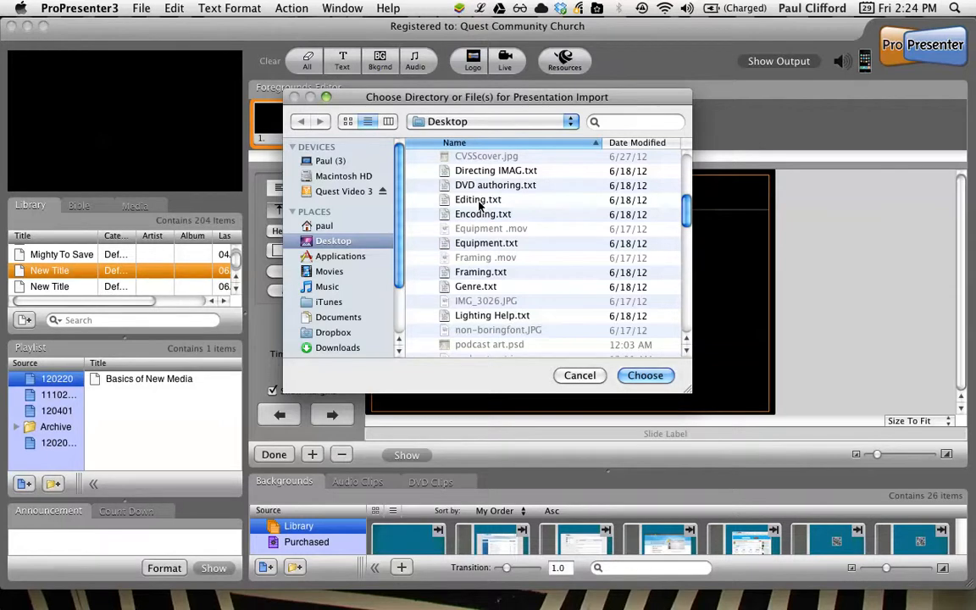
scroll(483, 254, down, 4)
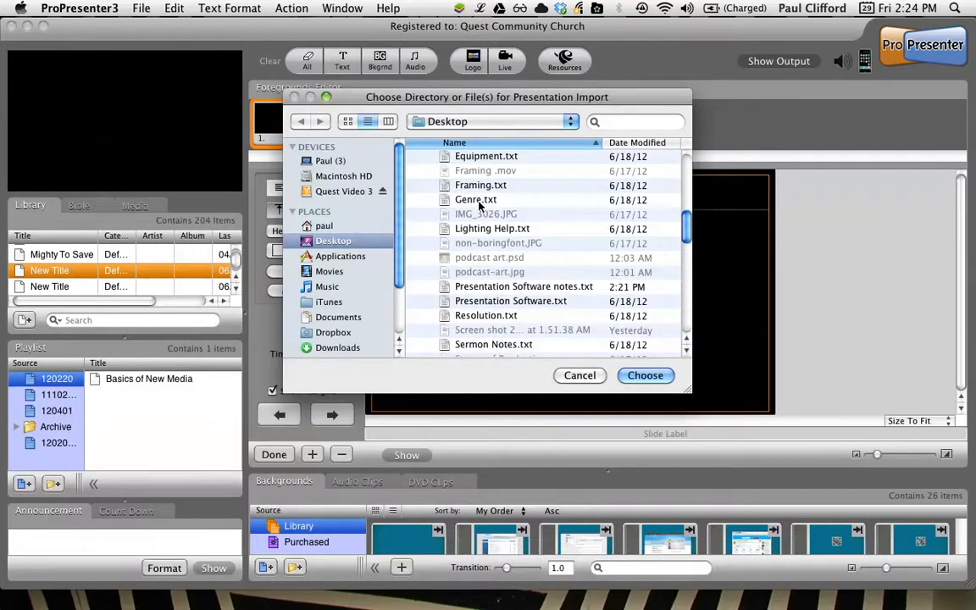
scroll(498, 266, down, 2)
click(499, 261)
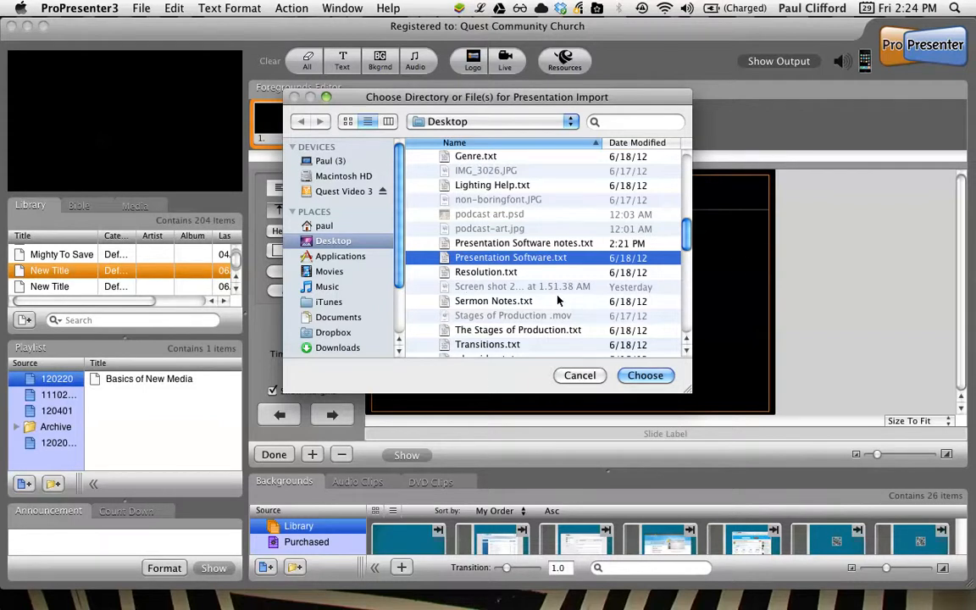
click(532, 244)
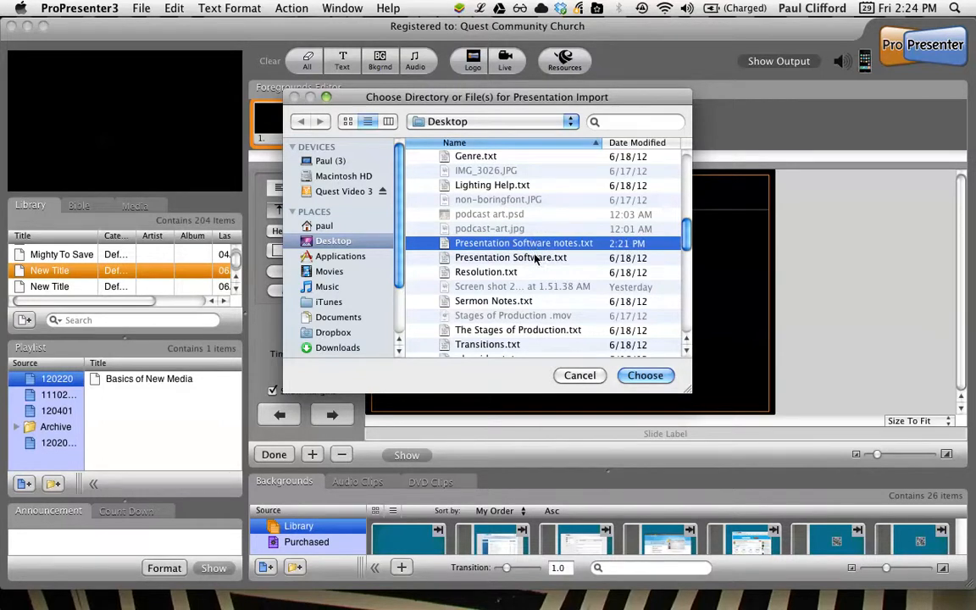
click(644, 375)
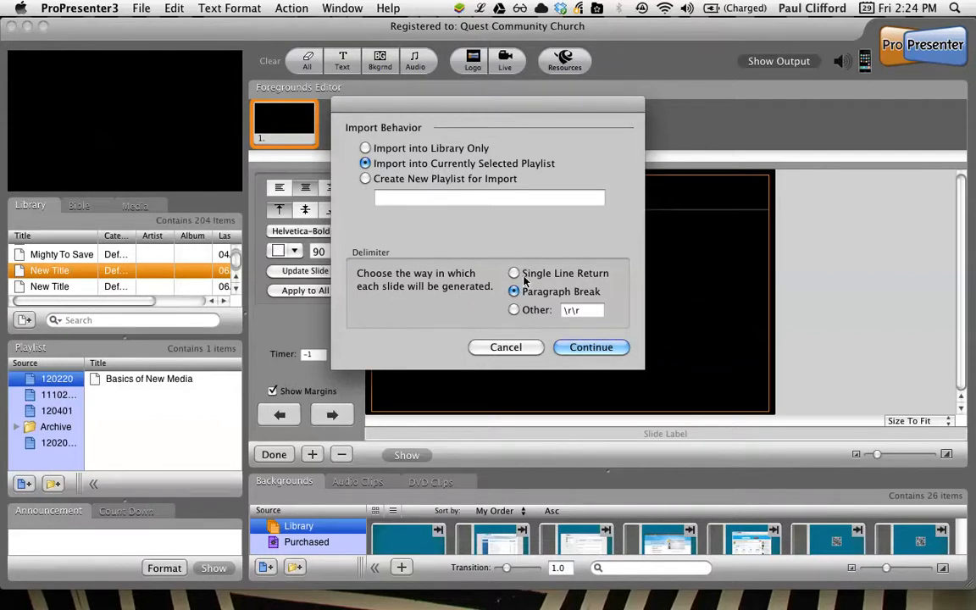
Step: Import the text file into the currently selected playlist, generating slides at each paragraph break
click(513, 311)
click(513, 292)
click(515, 275)
click(514, 292)
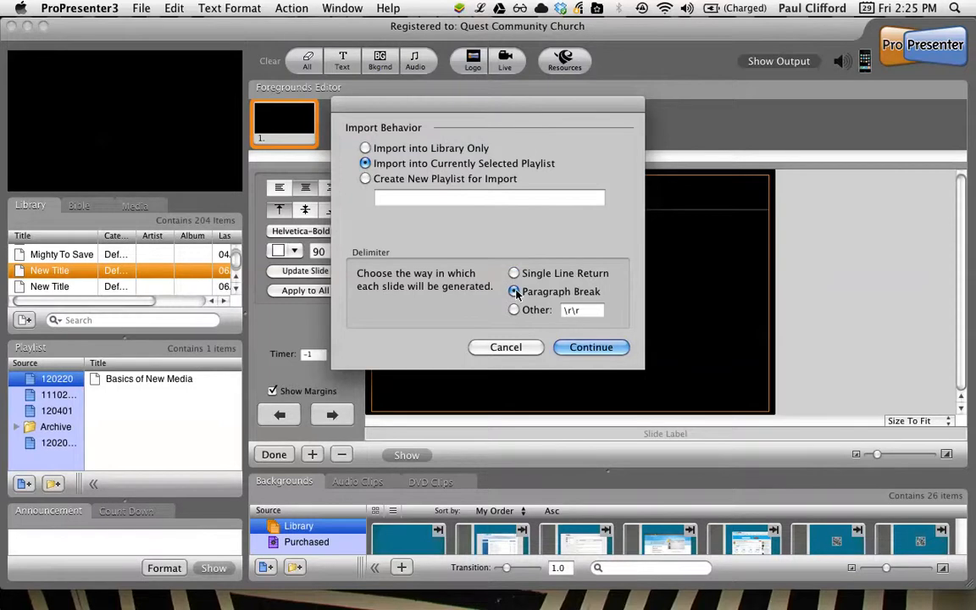
click(592, 348)
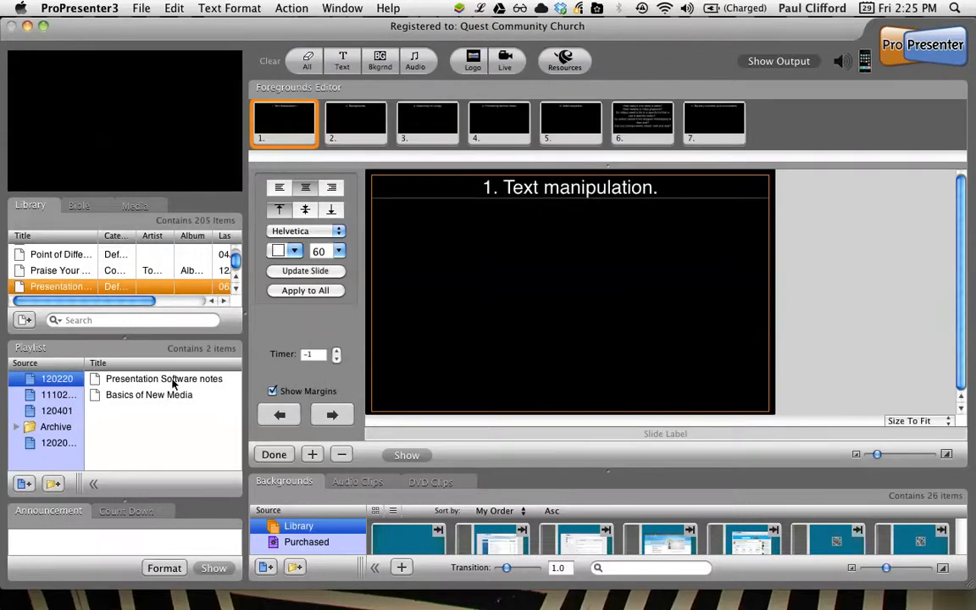
Step: Open Presentation Software notes from the playlist and review its slides up to slide 6
click(172, 381)
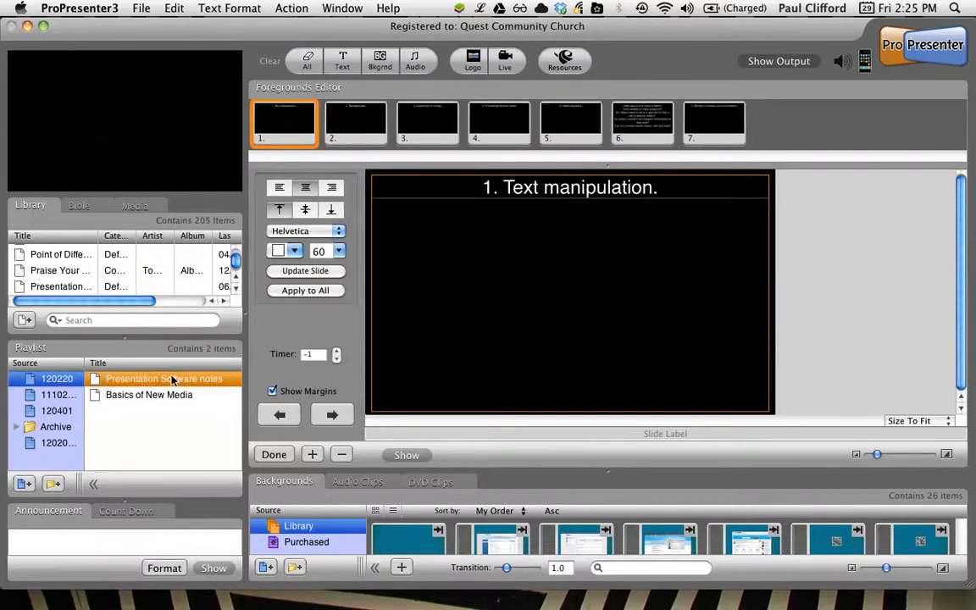
click(367, 123)
click(473, 139)
click(404, 127)
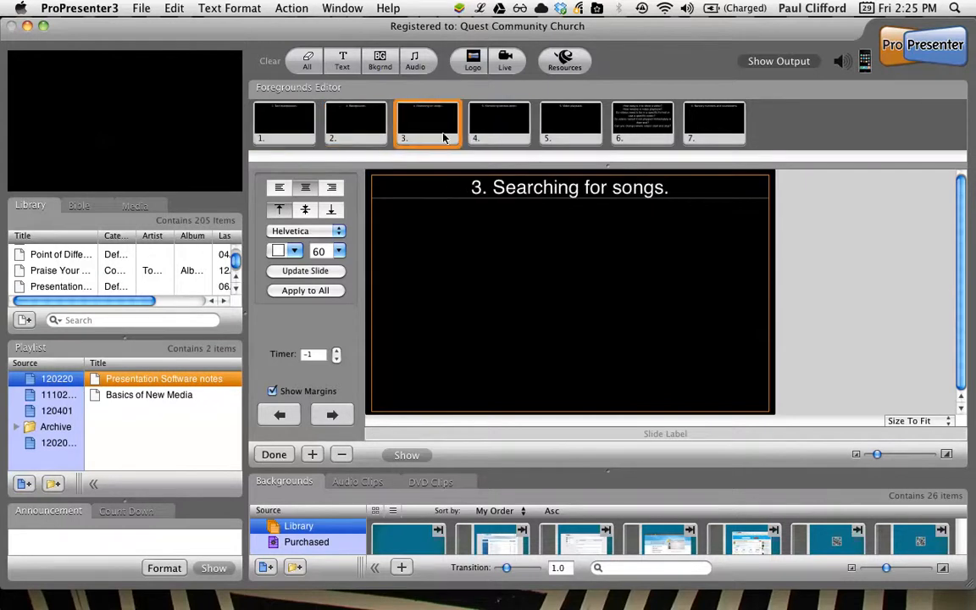
click(562, 140)
click(642, 138)
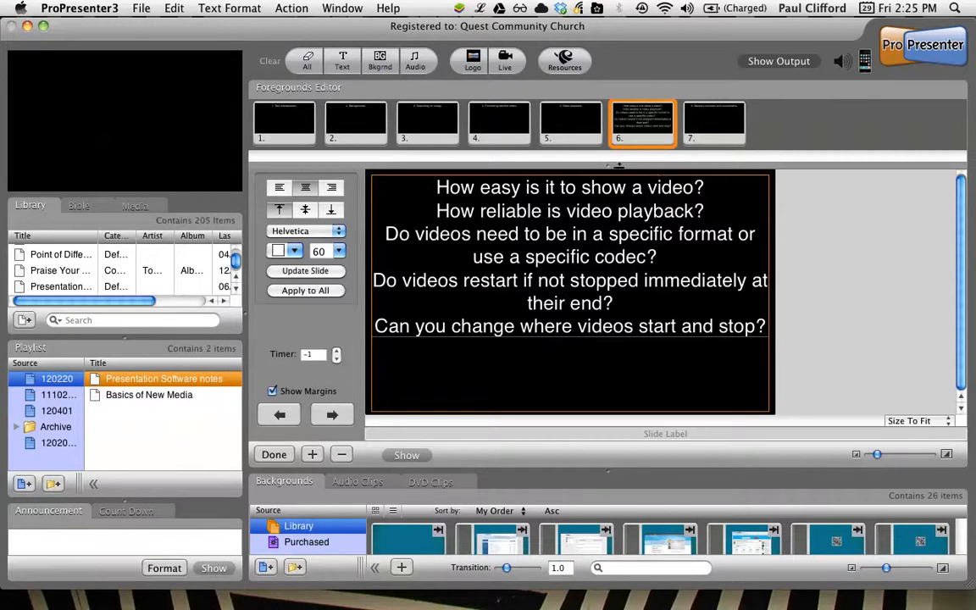
Step: Add a blank slide directly after slide 6, which holds the video questions
click(311, 454)
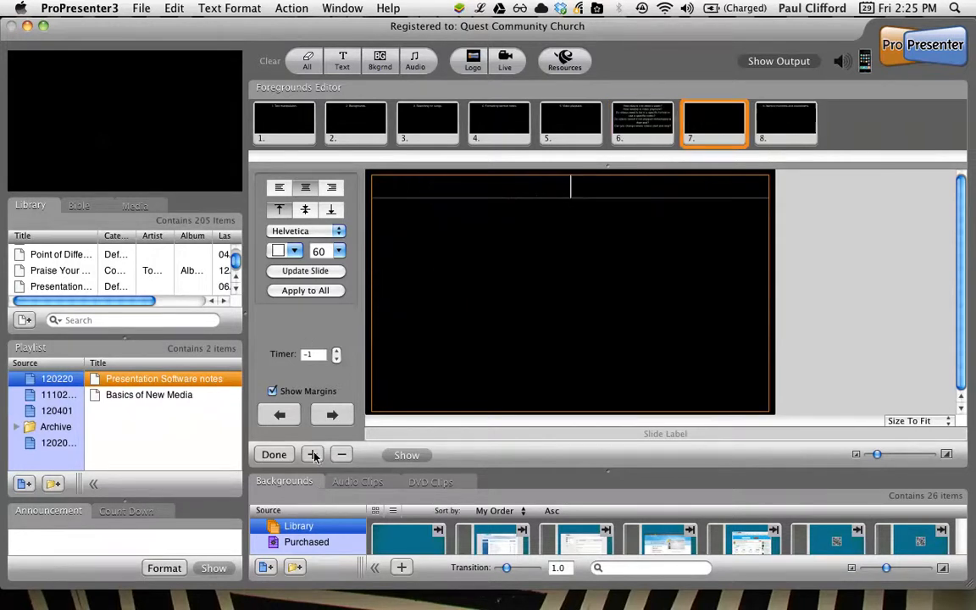
click(614, 142)
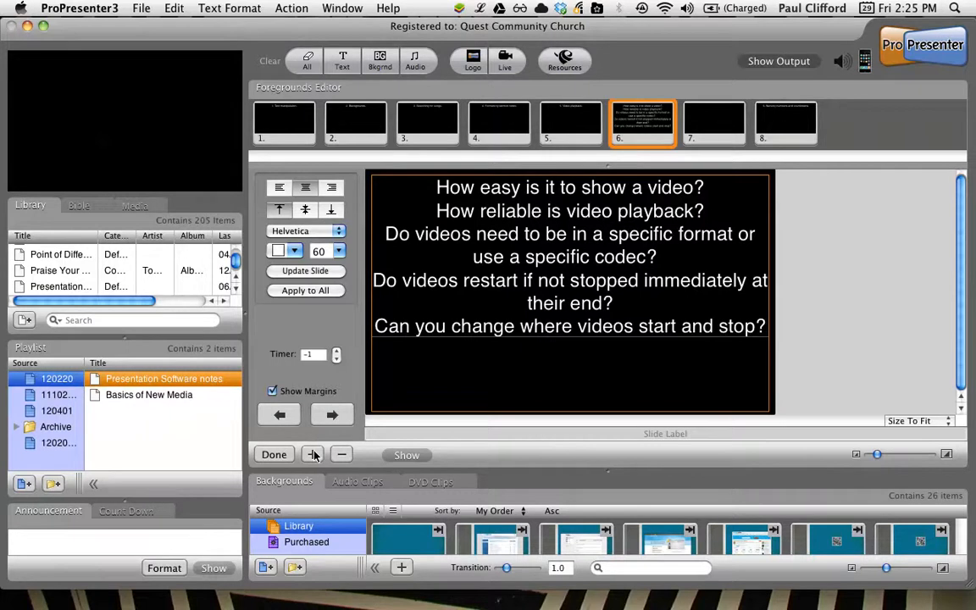
click(720, 121)
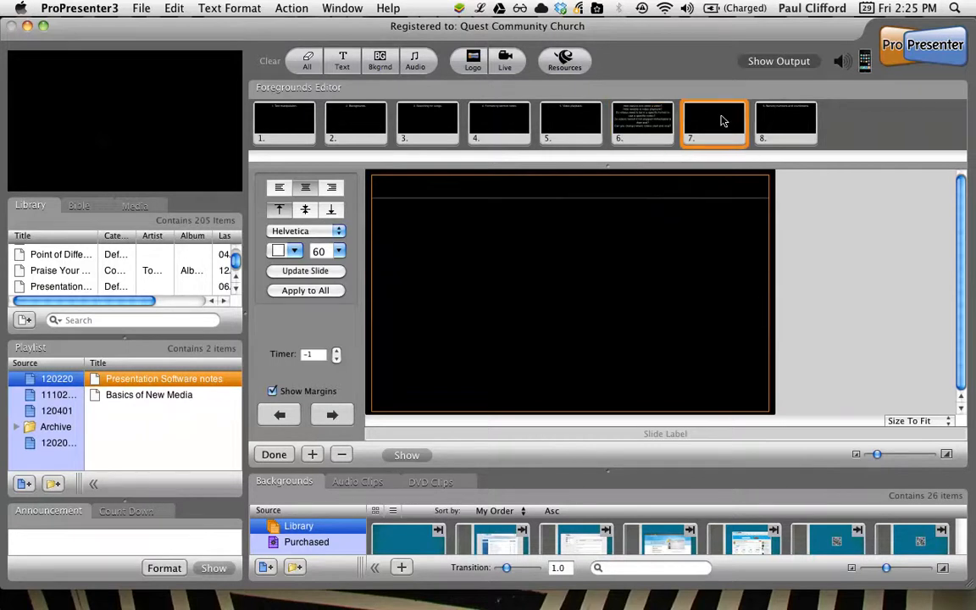
Step: Move the last two video questions from slide 6 to the blank slide 7 and compare both slides
click(612, 119)
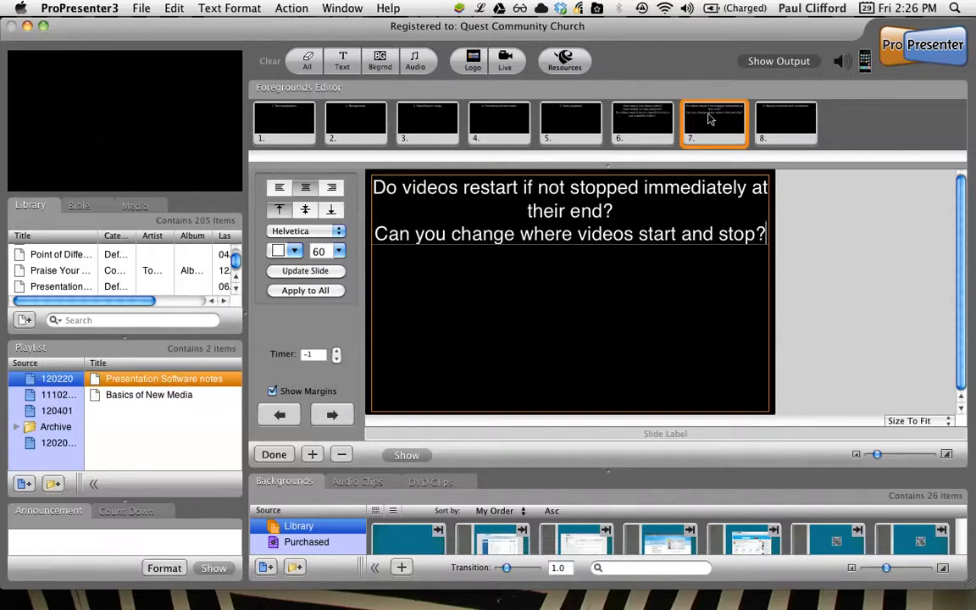
click(629, 131)
click(693, 143)
click(655, 134)
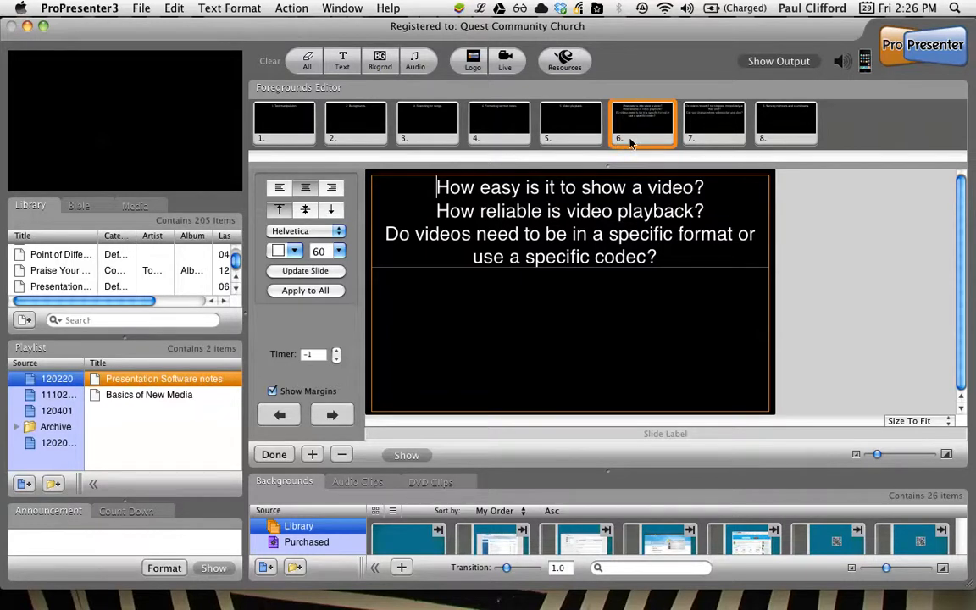
Step: Recombine all the video questions on slide 7 and move the emptied slide 6 after it
key(ctrl+Return)
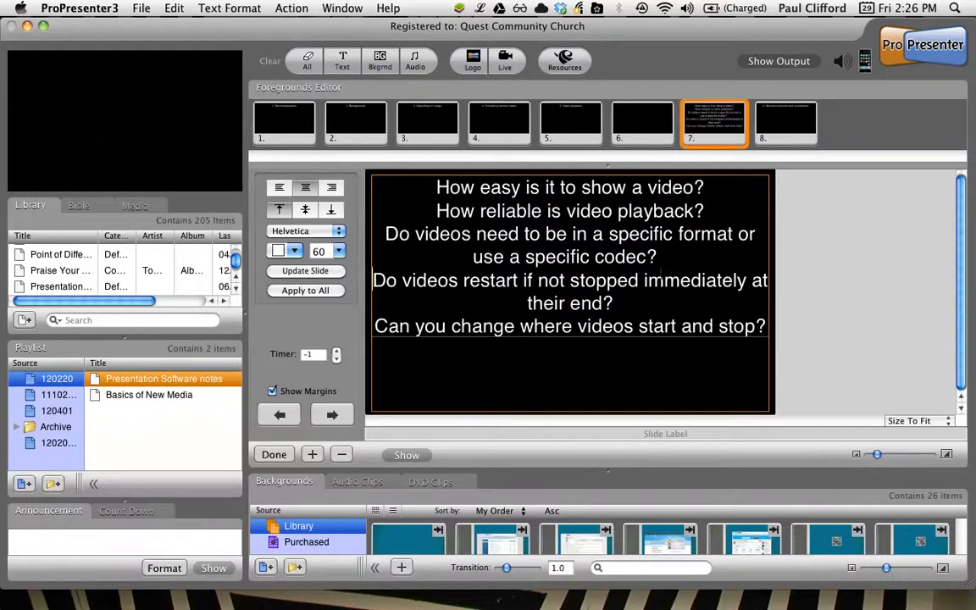
click(628, 116)
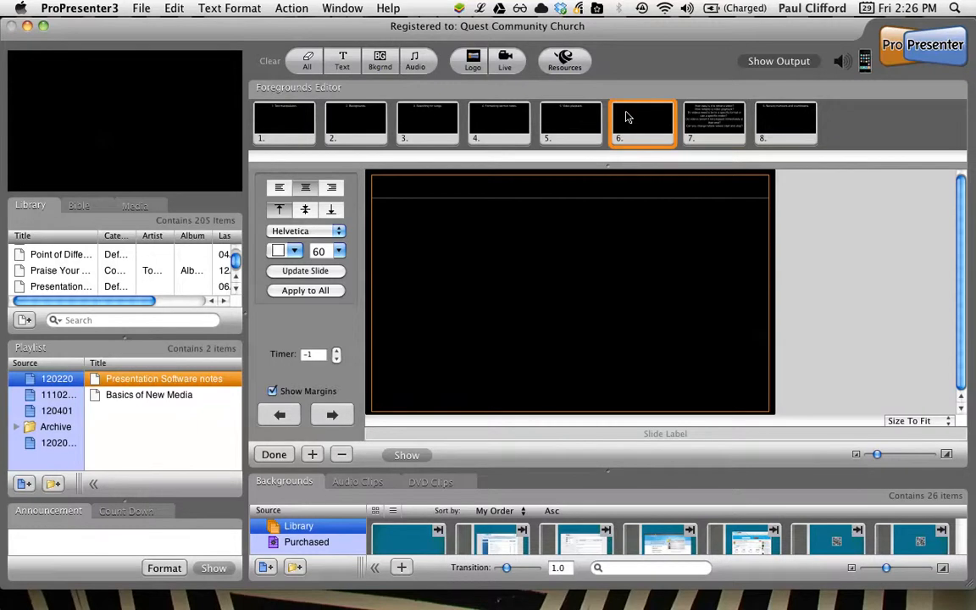
click(703, 133)
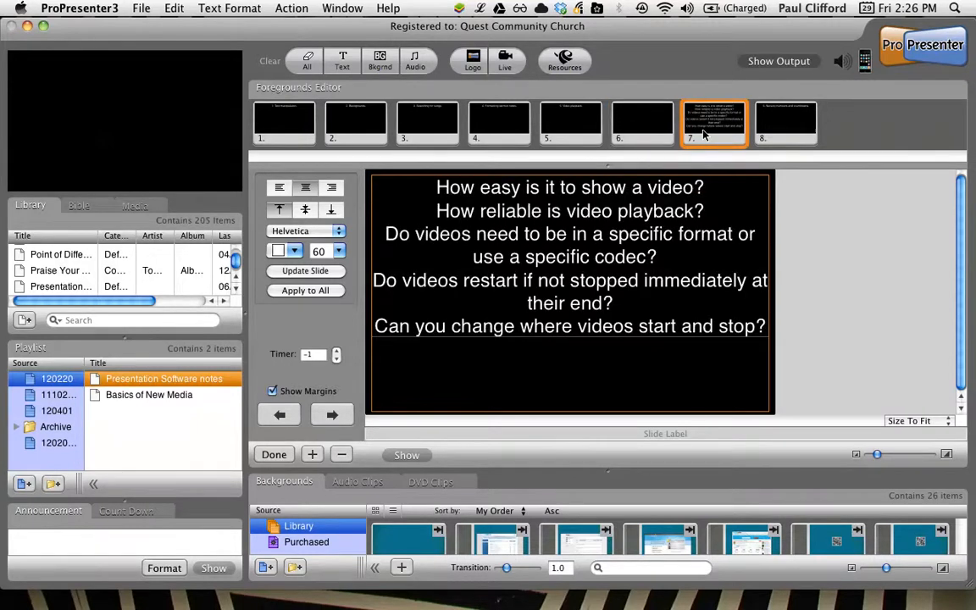
drag(640, 134, 759, 134)
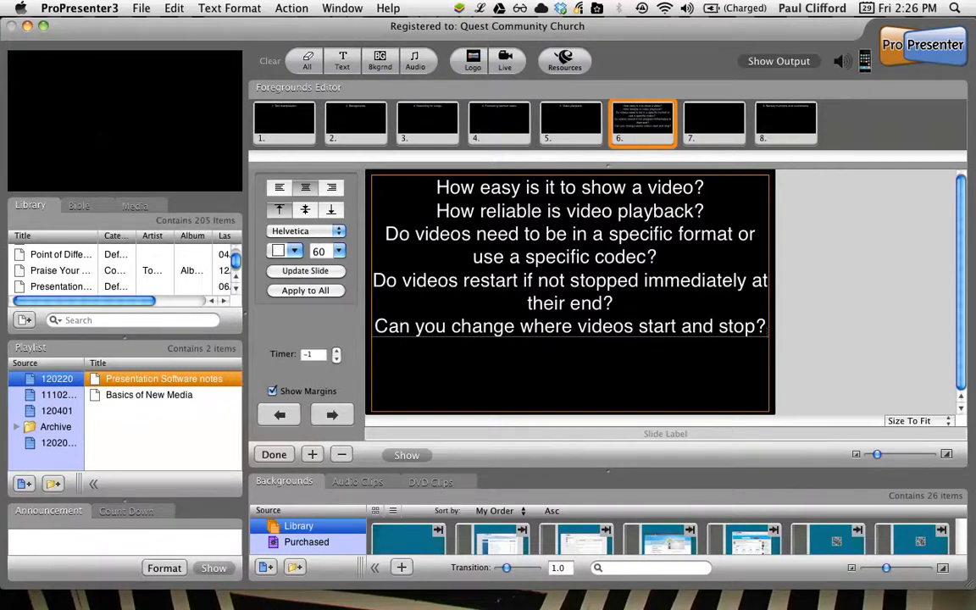
Step: Format slide 6's text as Helvetica-Bold at size 58, apply it to all slides, and check the first two slides
key(super+a)
click(340, 231)
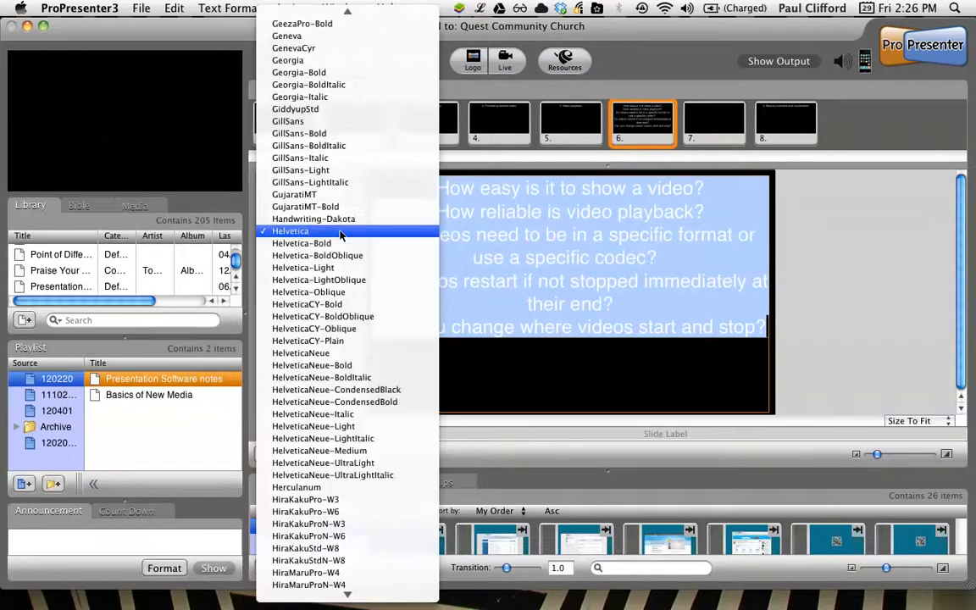
click(322, 241)
click(320, 251)
text(58)
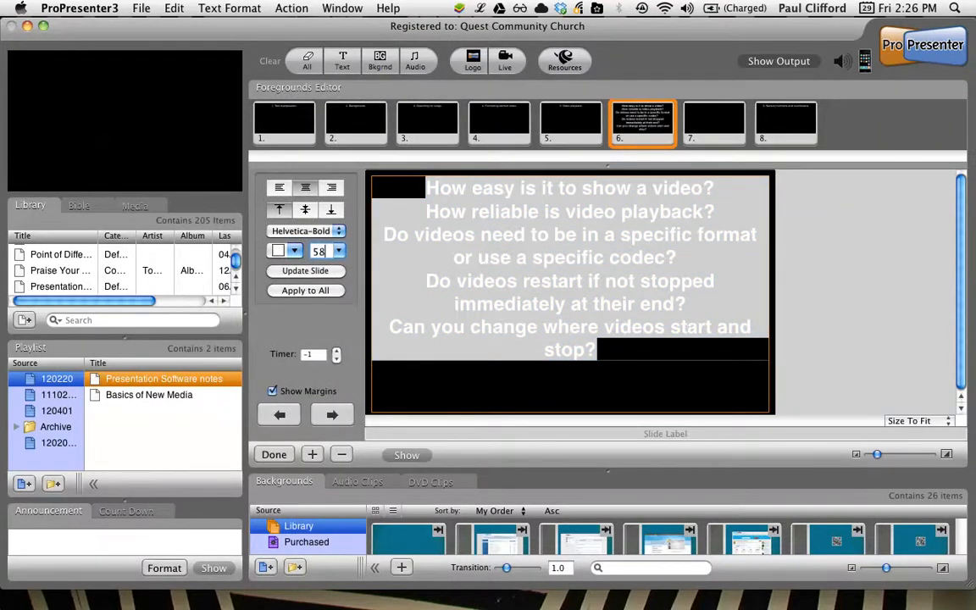
key(Return)
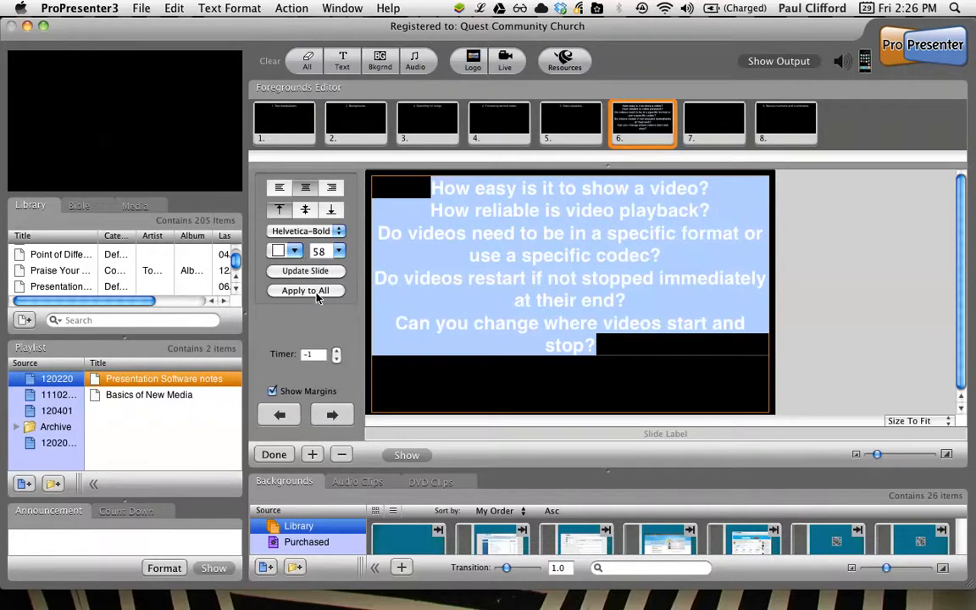
click(306, 291)
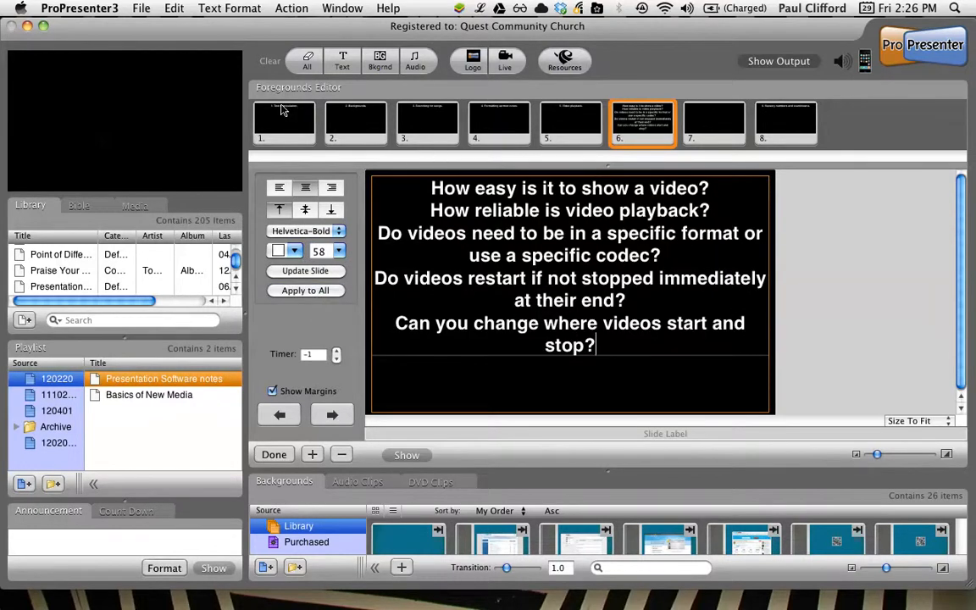
click(259, 107)
click(339, 118)
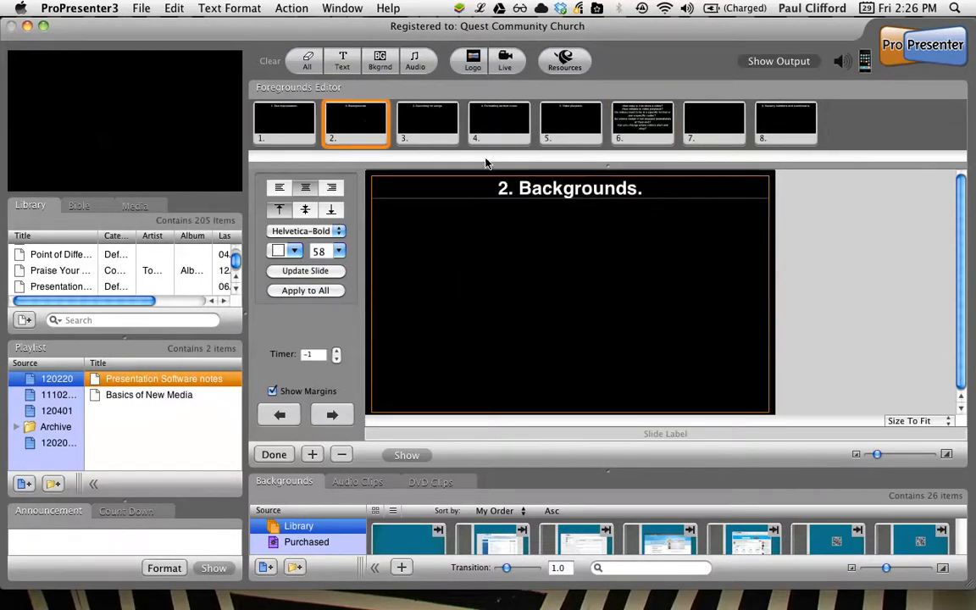
Step: Check the applied text formatting on slide 3
click(443, 141)
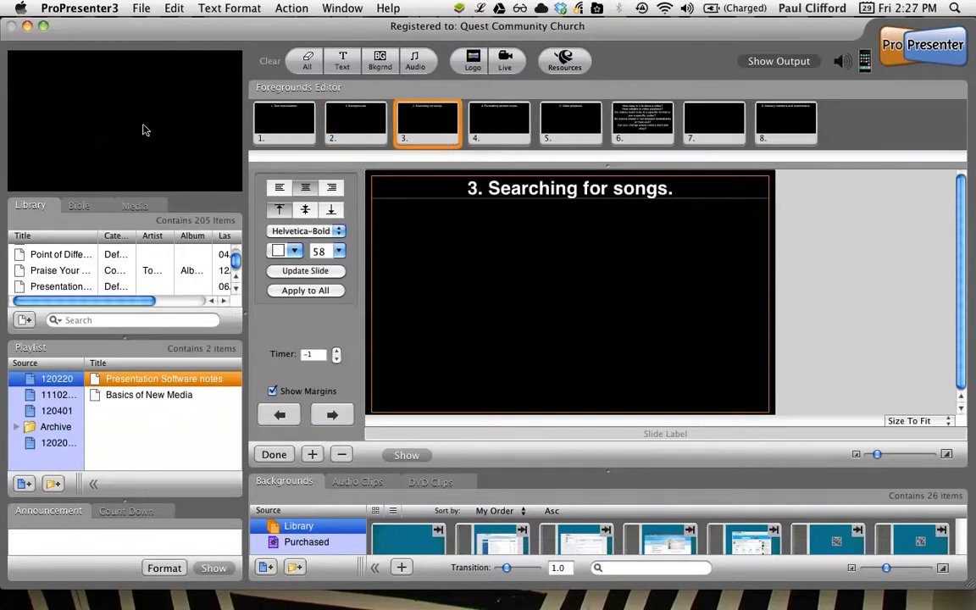
click(138, 8)
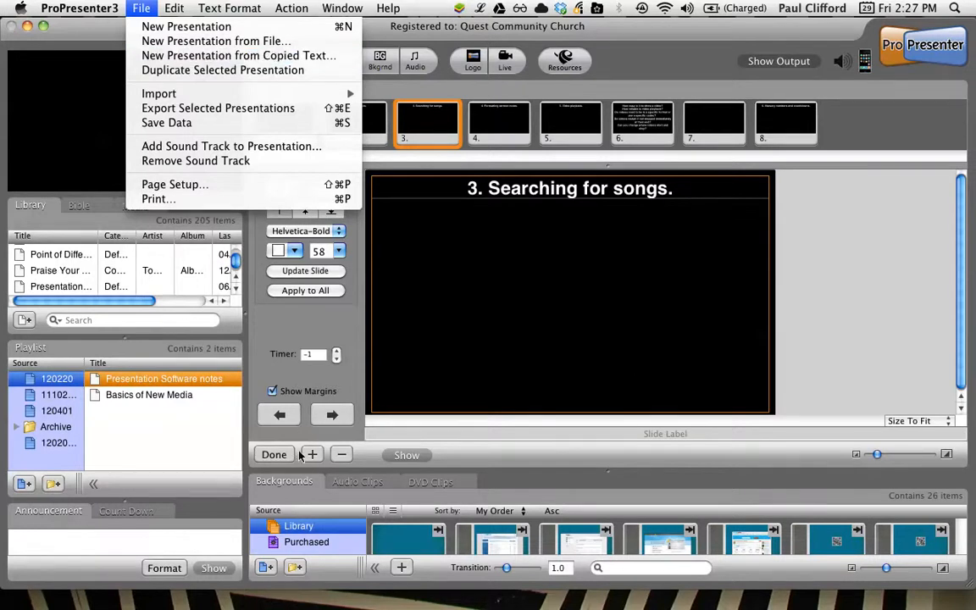
click(290, 341)
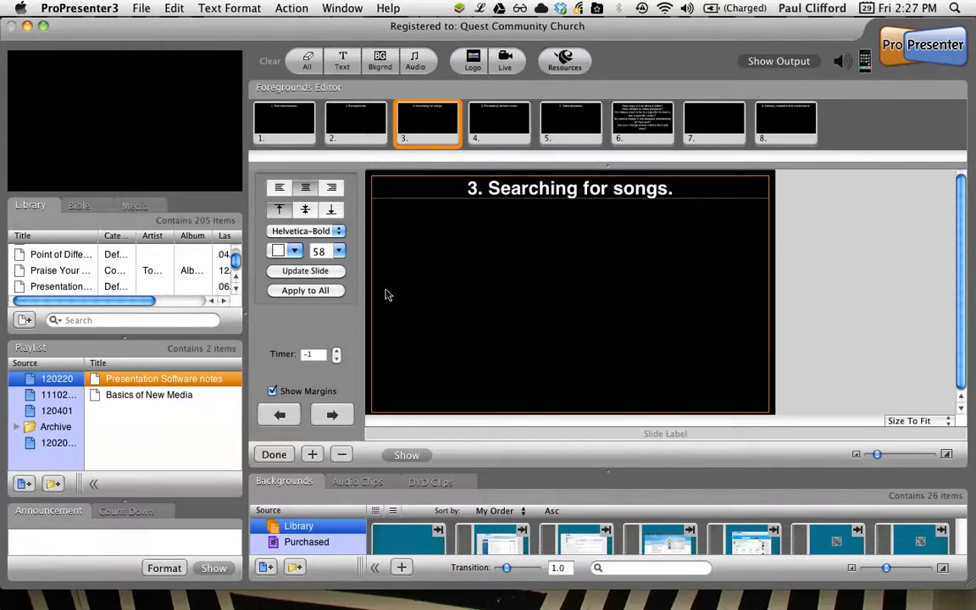
Step: Switch to TextEdit, discard the blank untitled document and open the recent file Presentation Software notes.txt
mouse_move(216, 605)
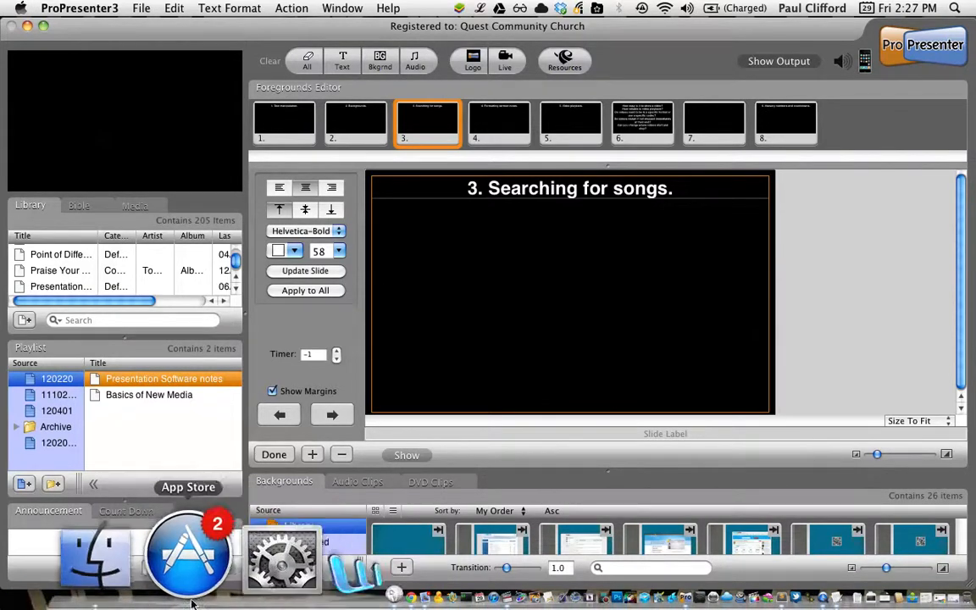
click(669, 605)
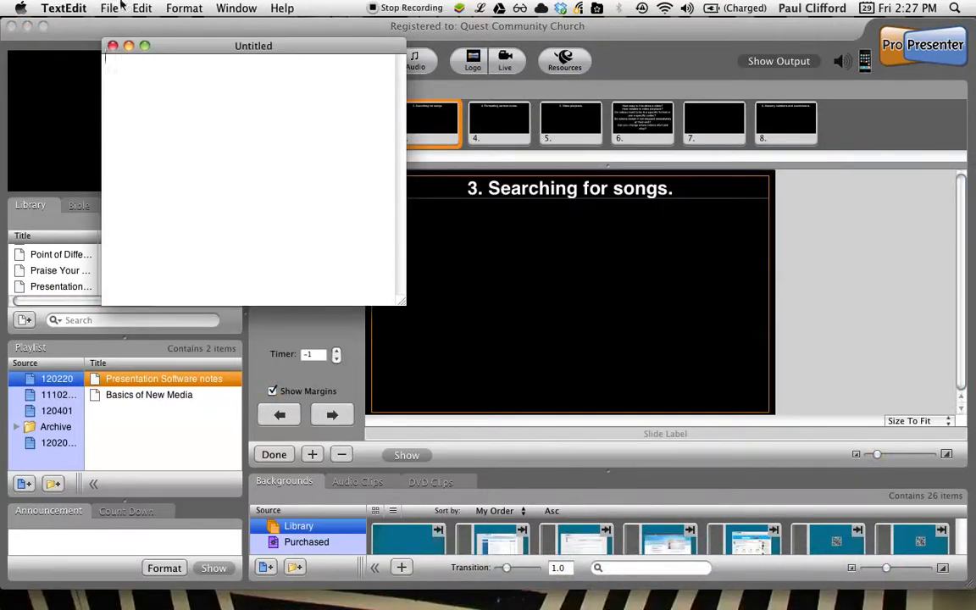
click(113, 46)
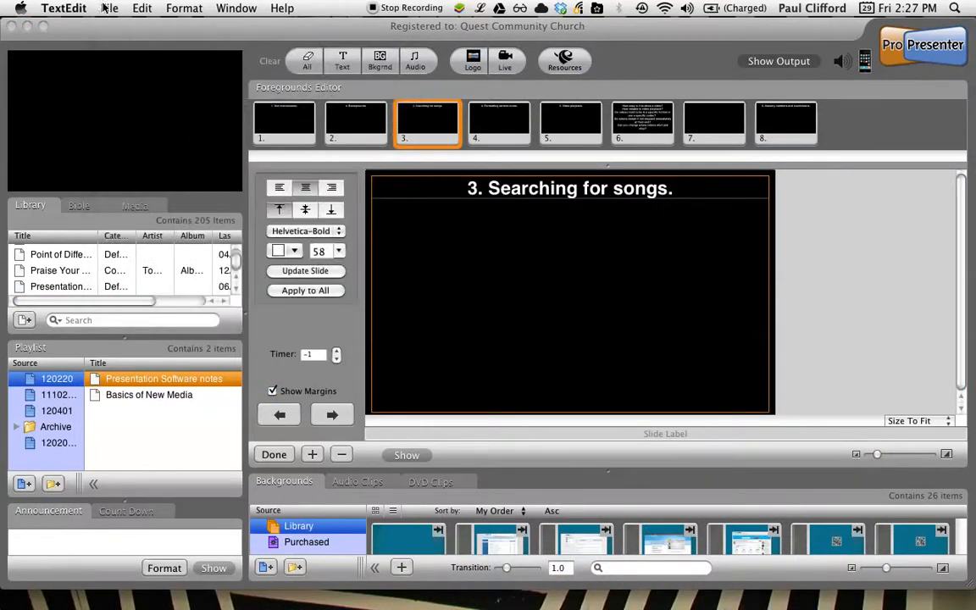
click(107, 8)
mouse_move(114, 55)
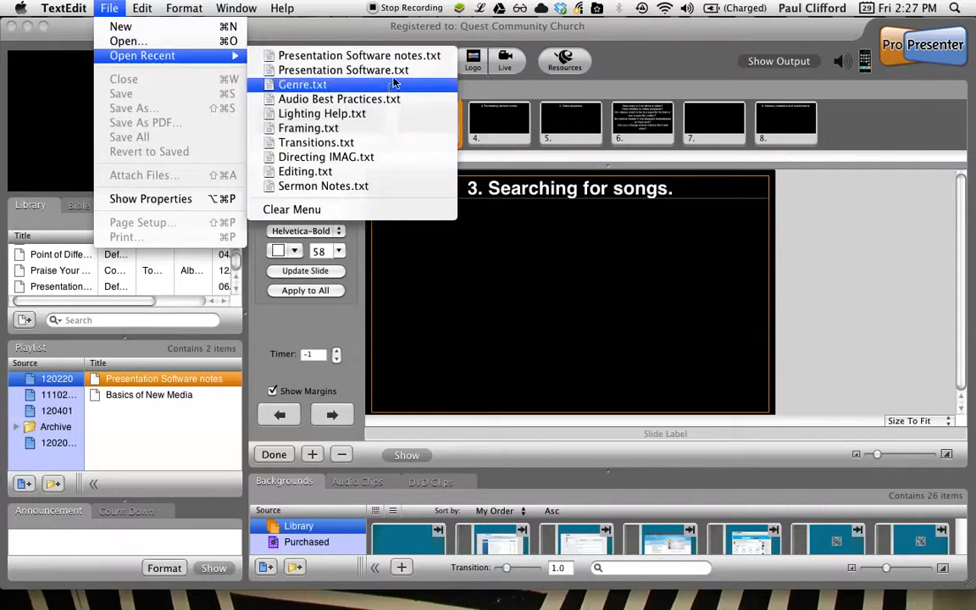
click(390, 56)
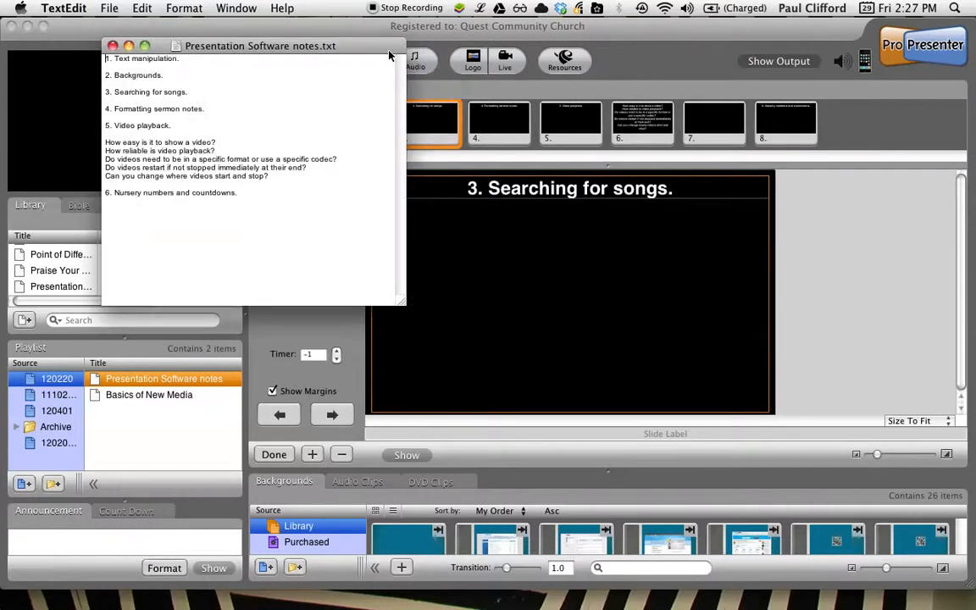
Step: Try a blank line after the specific codec question in the notes, and restore the original line spacing
drag(244, 201, 126, 46)
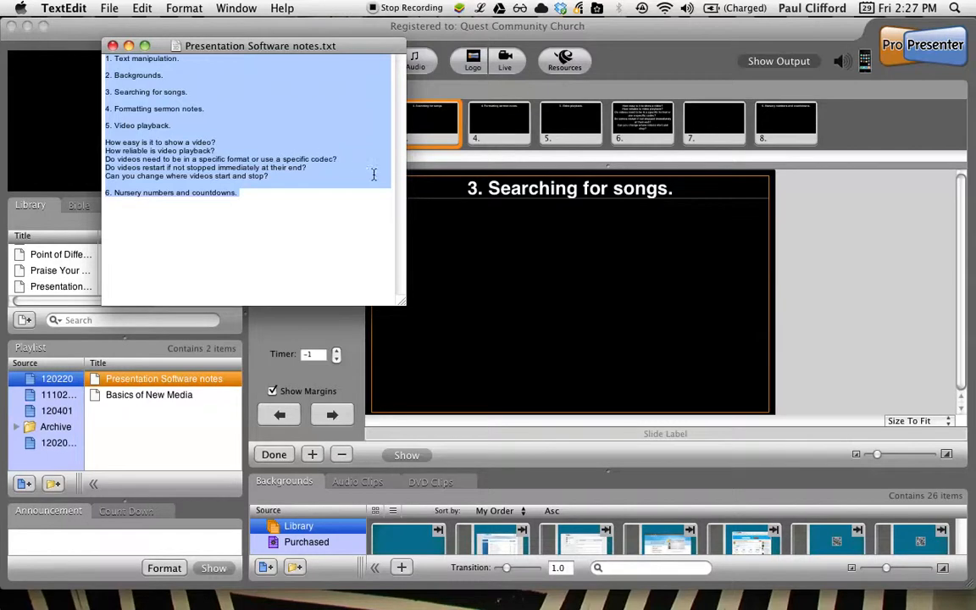
click(338, 158)
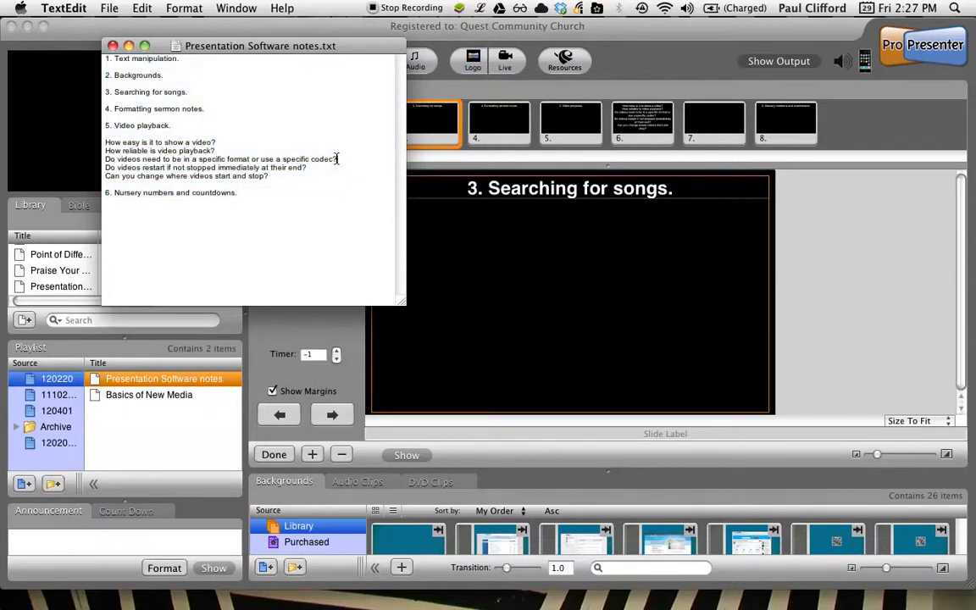
key(Return)
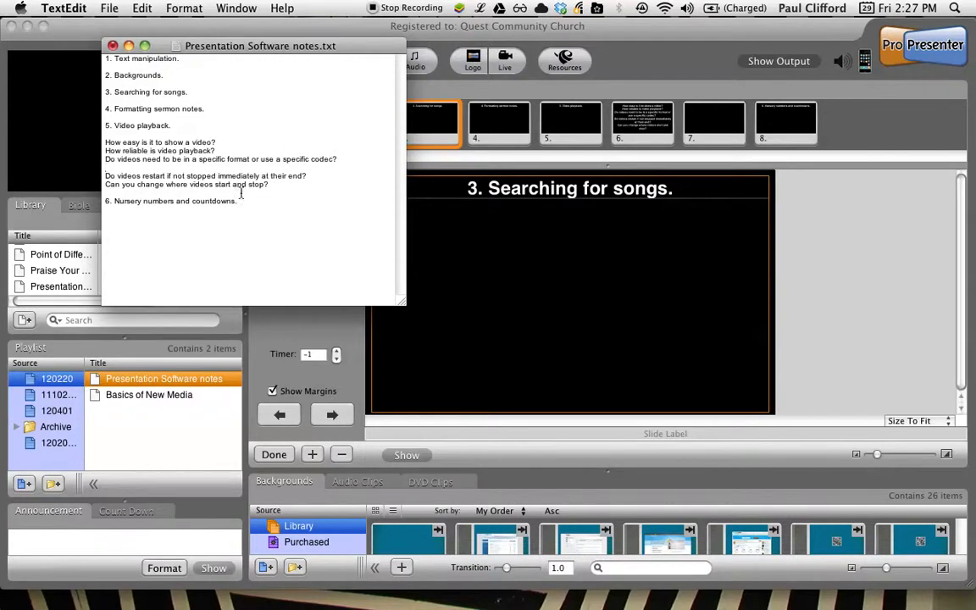
key(Down)
key(BackSpace)
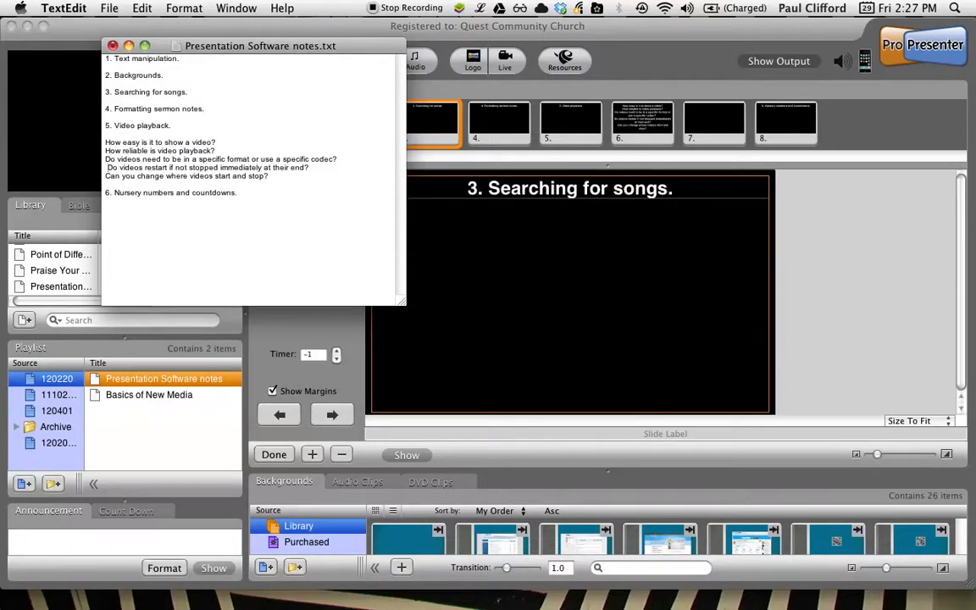
key(BackSpace)
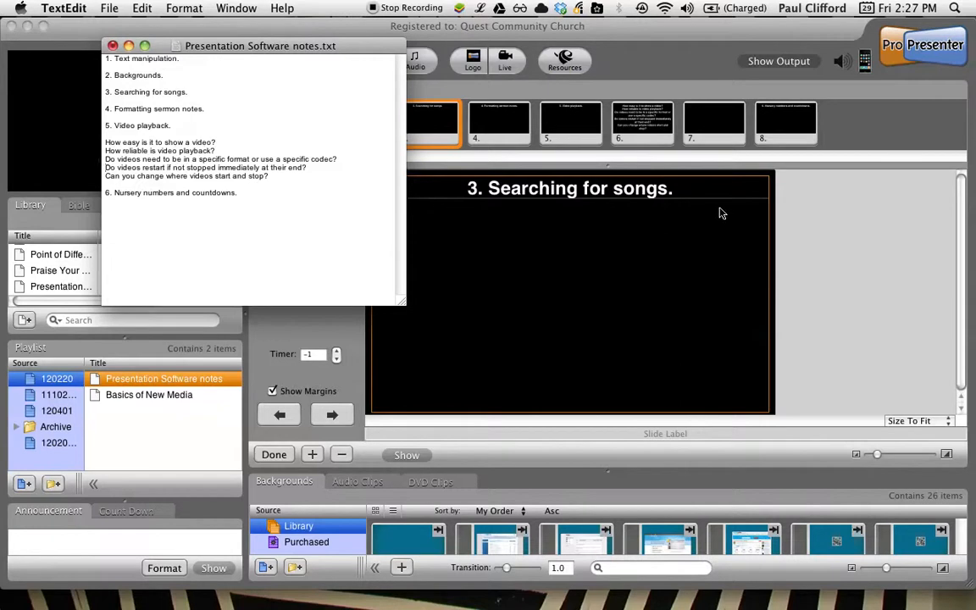
Step: Copy the entire text of Presentation Software notes.txt and switch back to ProPresenter
drag(246, 193, 89, 10)
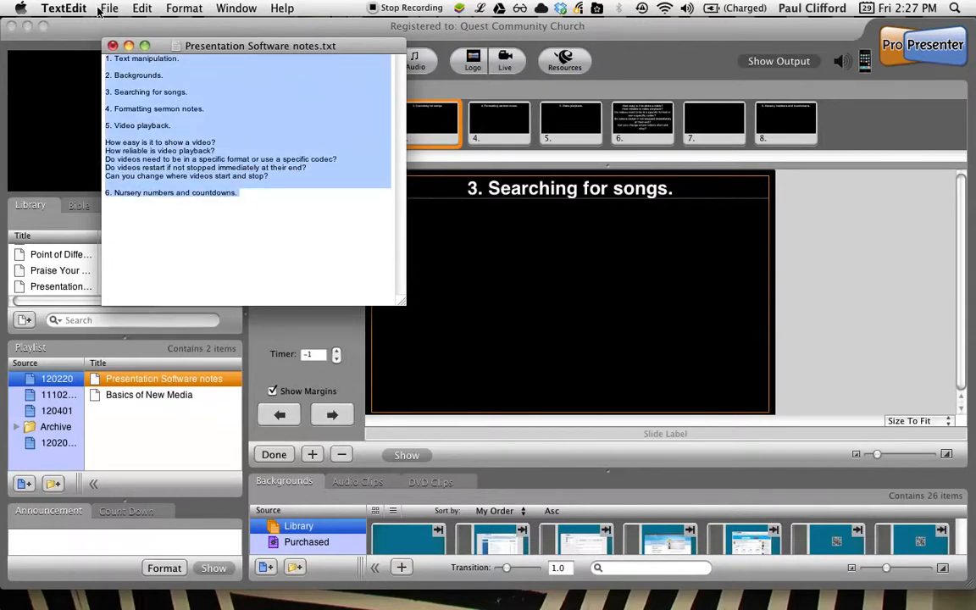
click(141, 8)
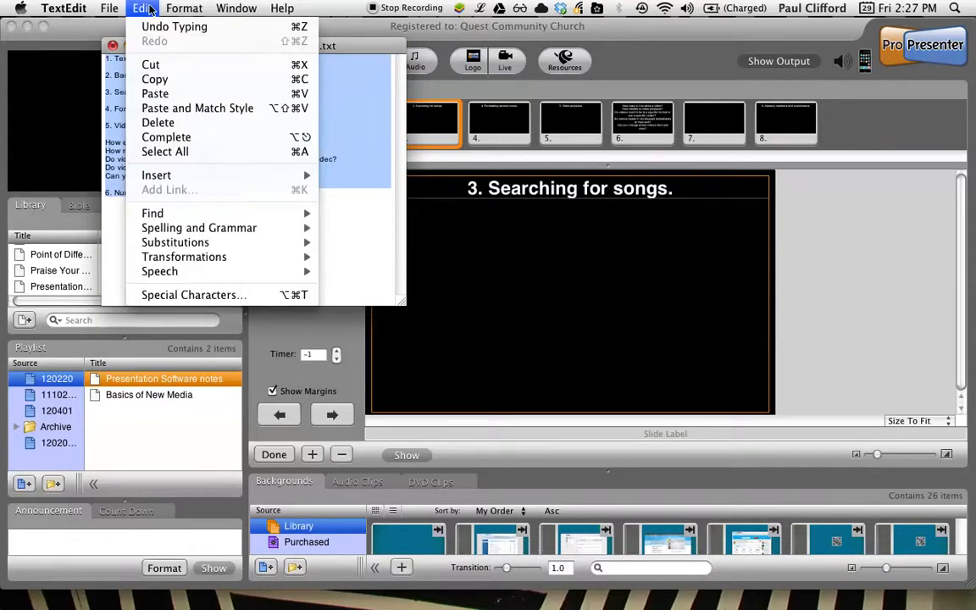
click(164, 81)
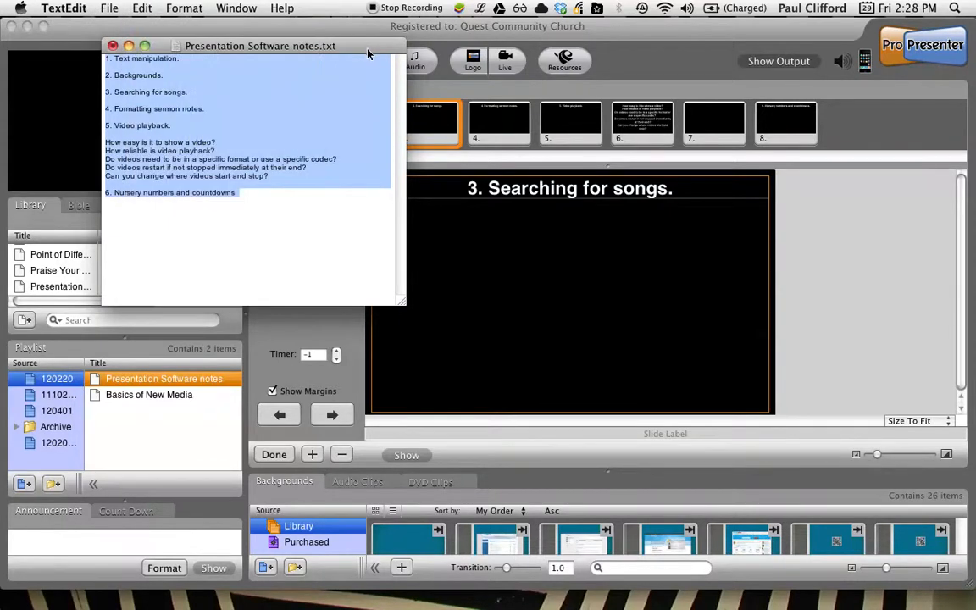
click(339, 27)
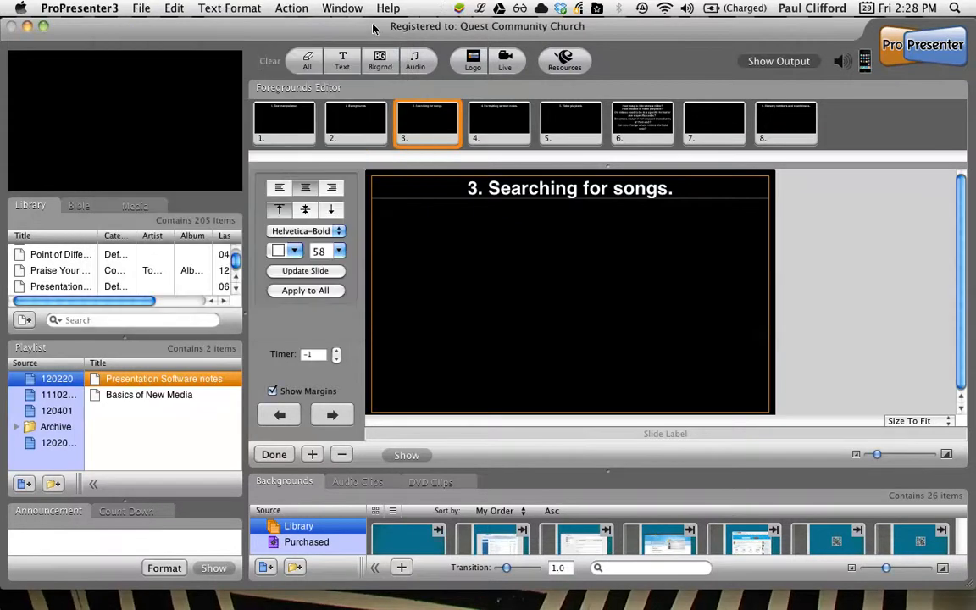
Step: Create a new presentation from the copied text in the currently selected playlist, generating slides by paragraph break
click(142, 9)
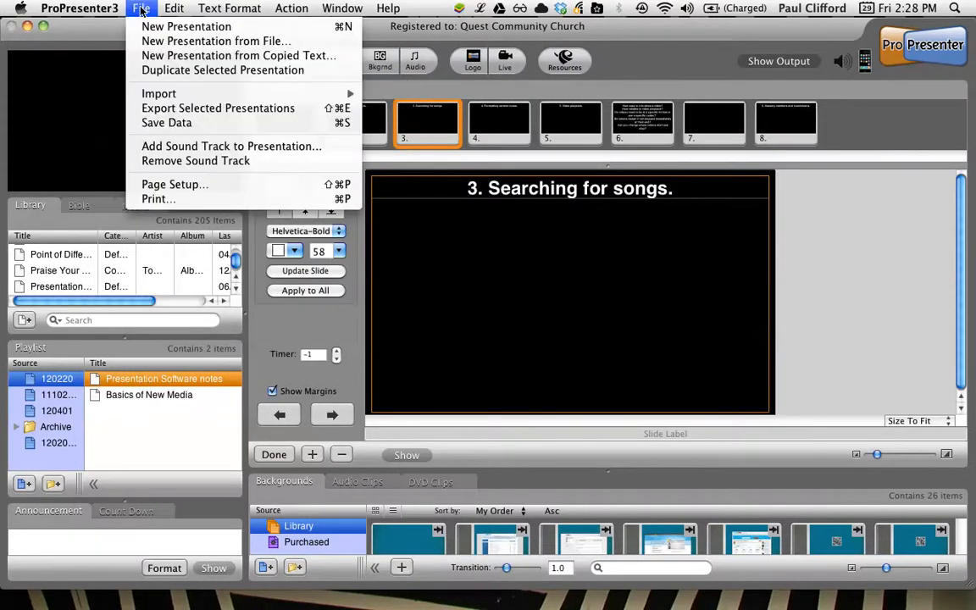
click(157, 56)
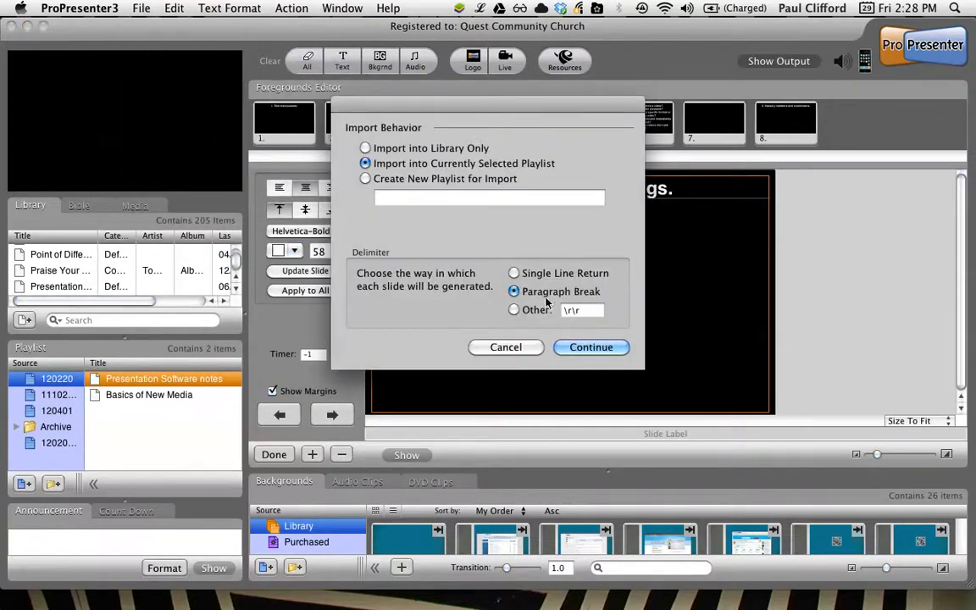
click(593, 347)
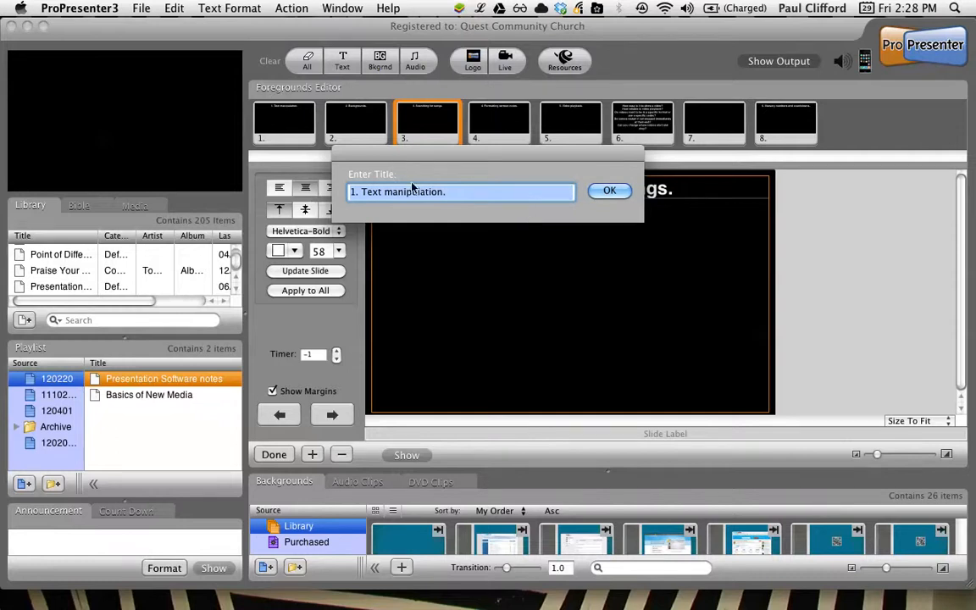
Step: Replace the suggested title with "Pres software notes" and finish the import
click(352, 193)
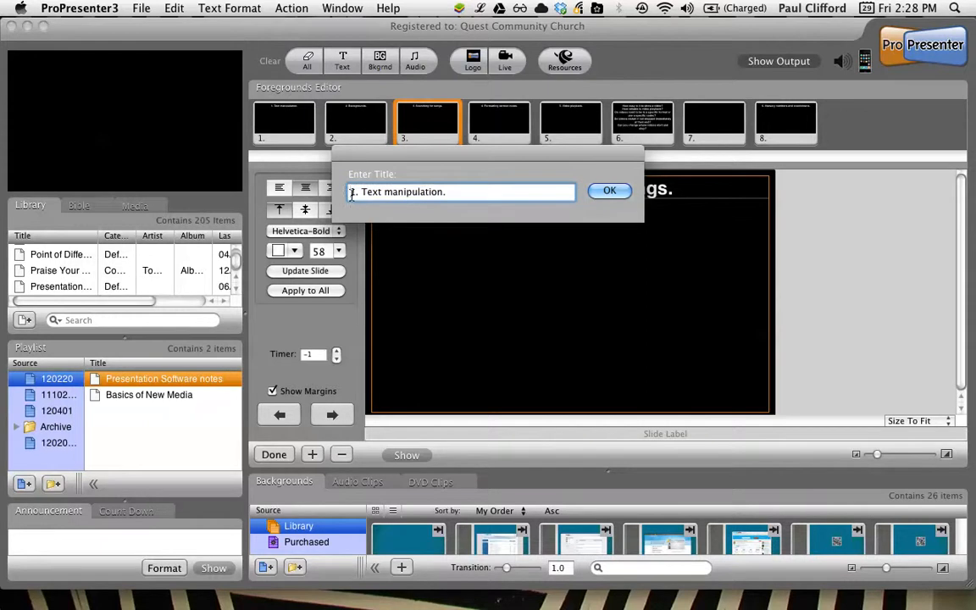
key(Down)
key(Down)
key(Down)
key(Down)
key(Down)
key(Down)
key(Down)
key(Down)
key(Down)
key(Down)
key(Down)
key(Down)
key(Down)
key(Down)
key(Down)
key(Down)
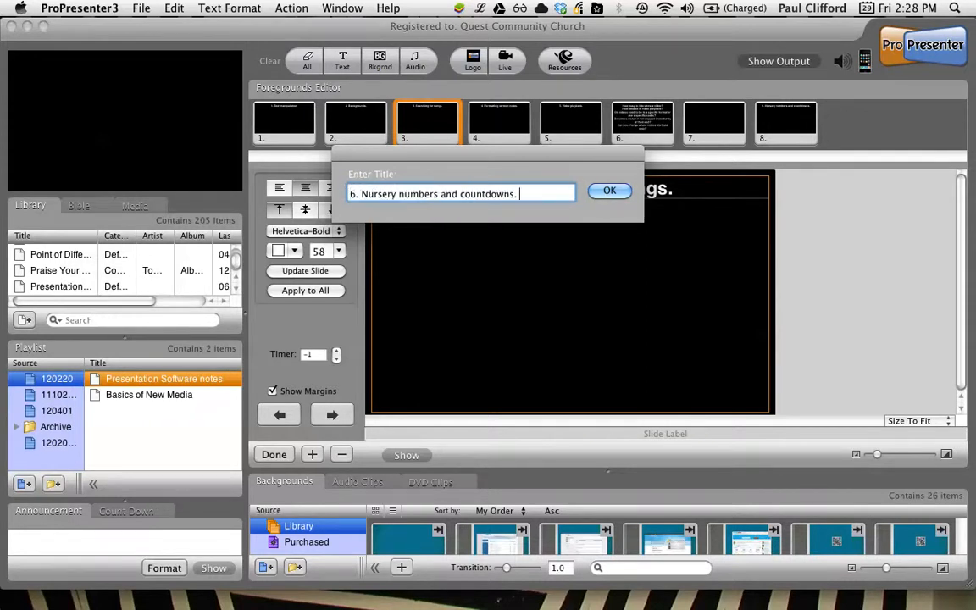
key(shift+Up)
key(shift+Up)
key(shift+Up)
key(shift+Up)
key(shift+Up)
key(shift+Up)
key(shift+Up)
key(shift+Up)
key(shift+Up)
key(shift+Up)
key(shift+Up)
key(shift+Up)
key(shift+Up)
key(shift+Up)
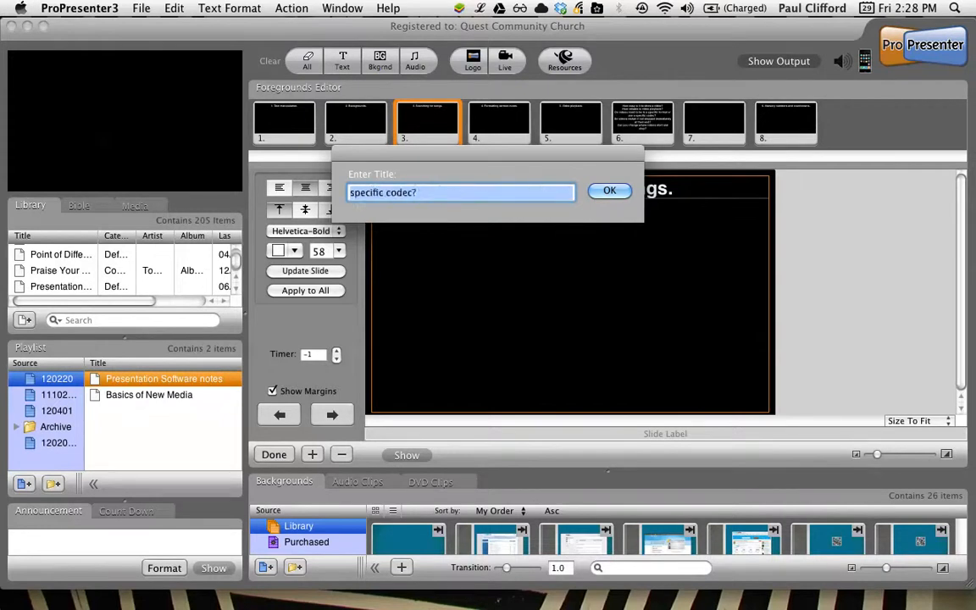
key(shift+Up)
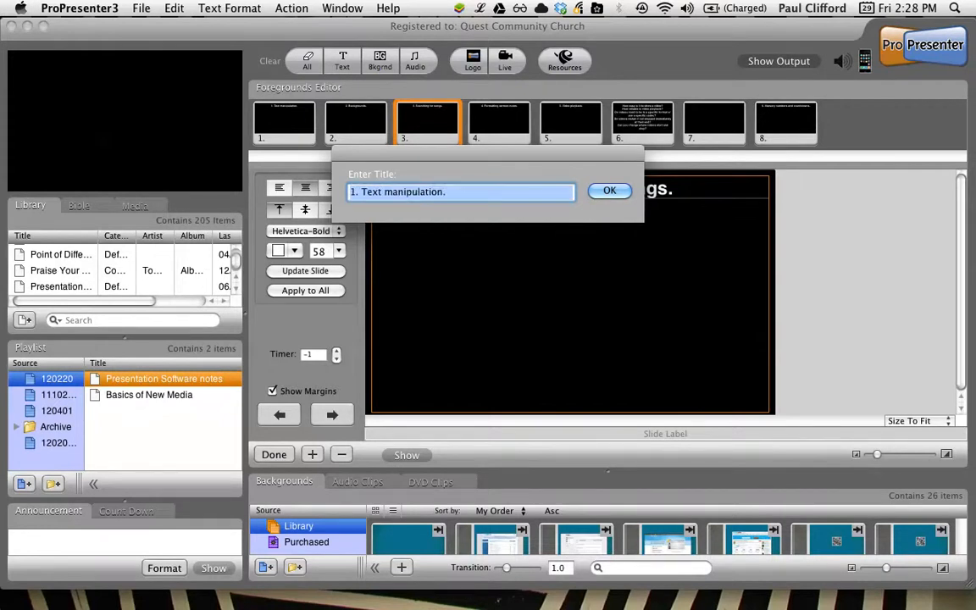
key(BackSpace)
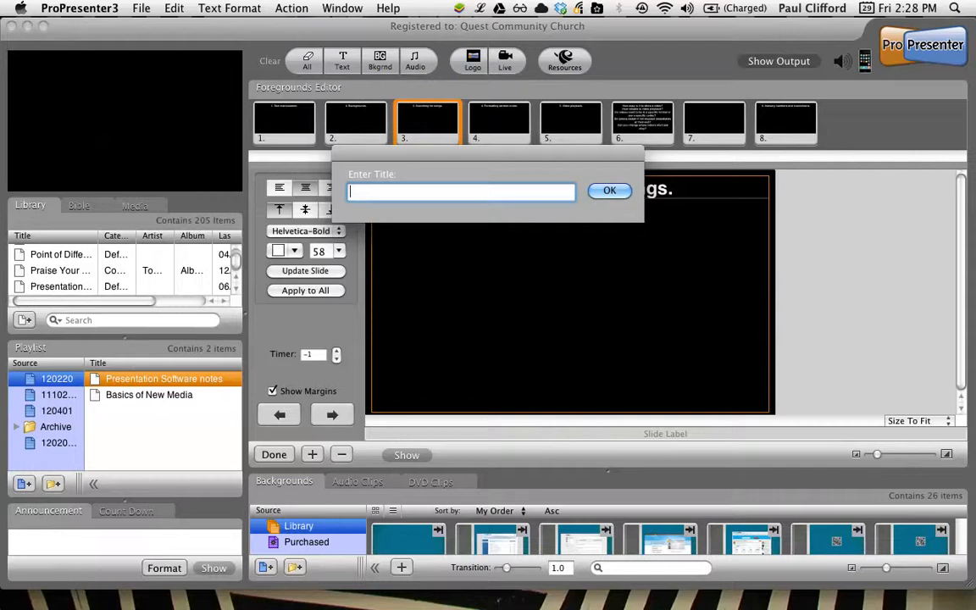
text(Pres software notes)
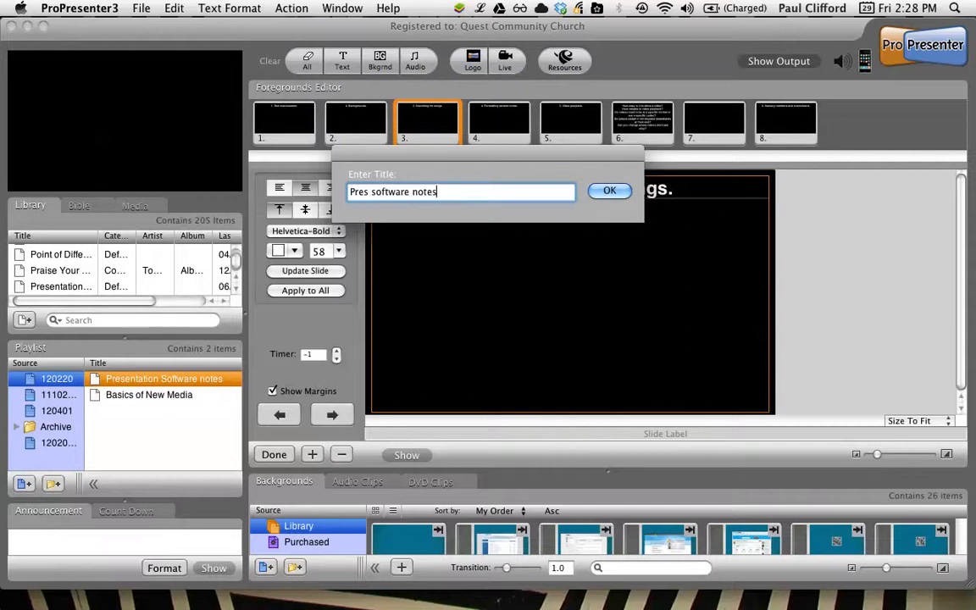
key(Return)
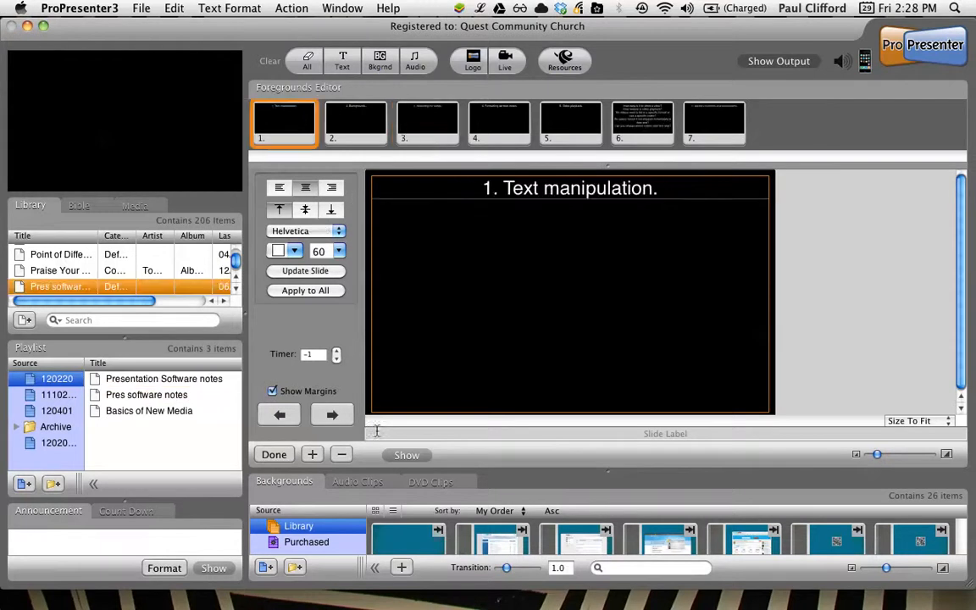
Step: Compare the slides of Pres software notes with those of Presentation Software notes in the 120220 playlist
click(144, 396)
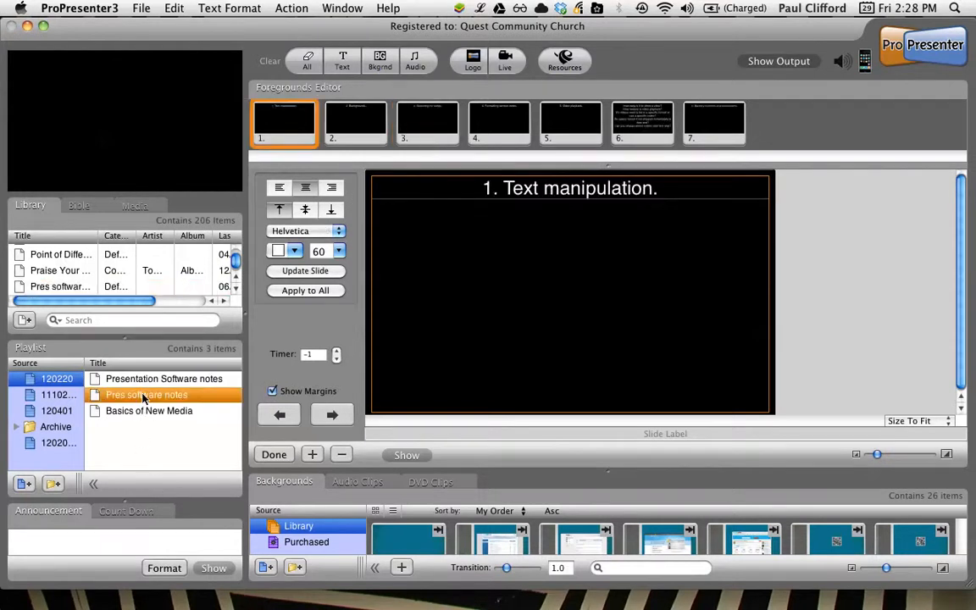
click(145, 382)
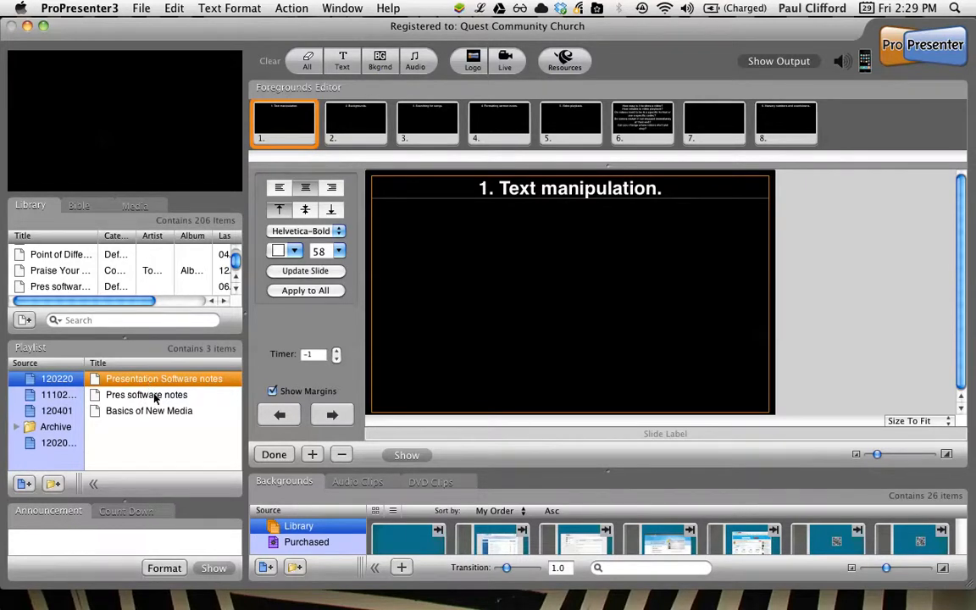
click(155, 396)
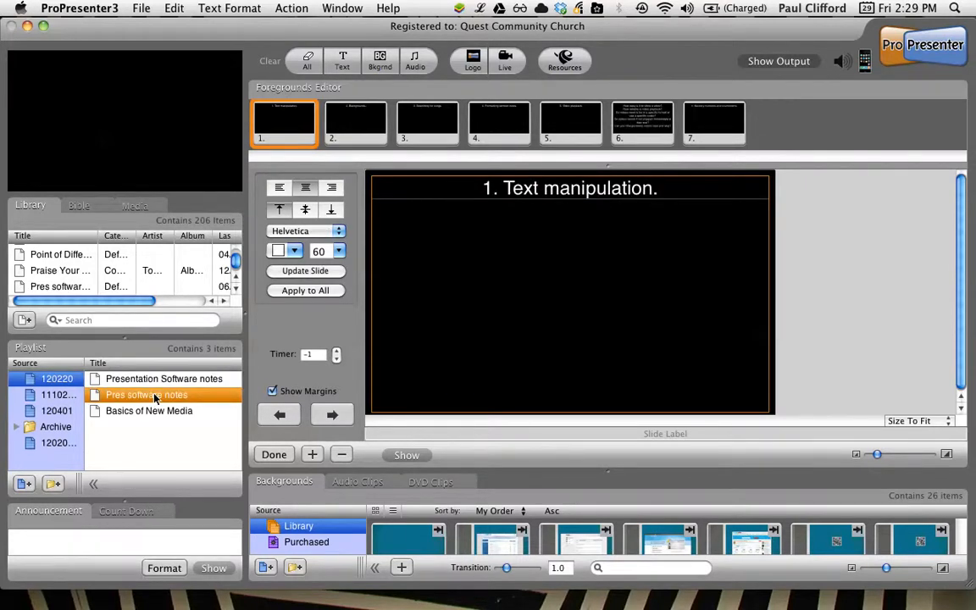